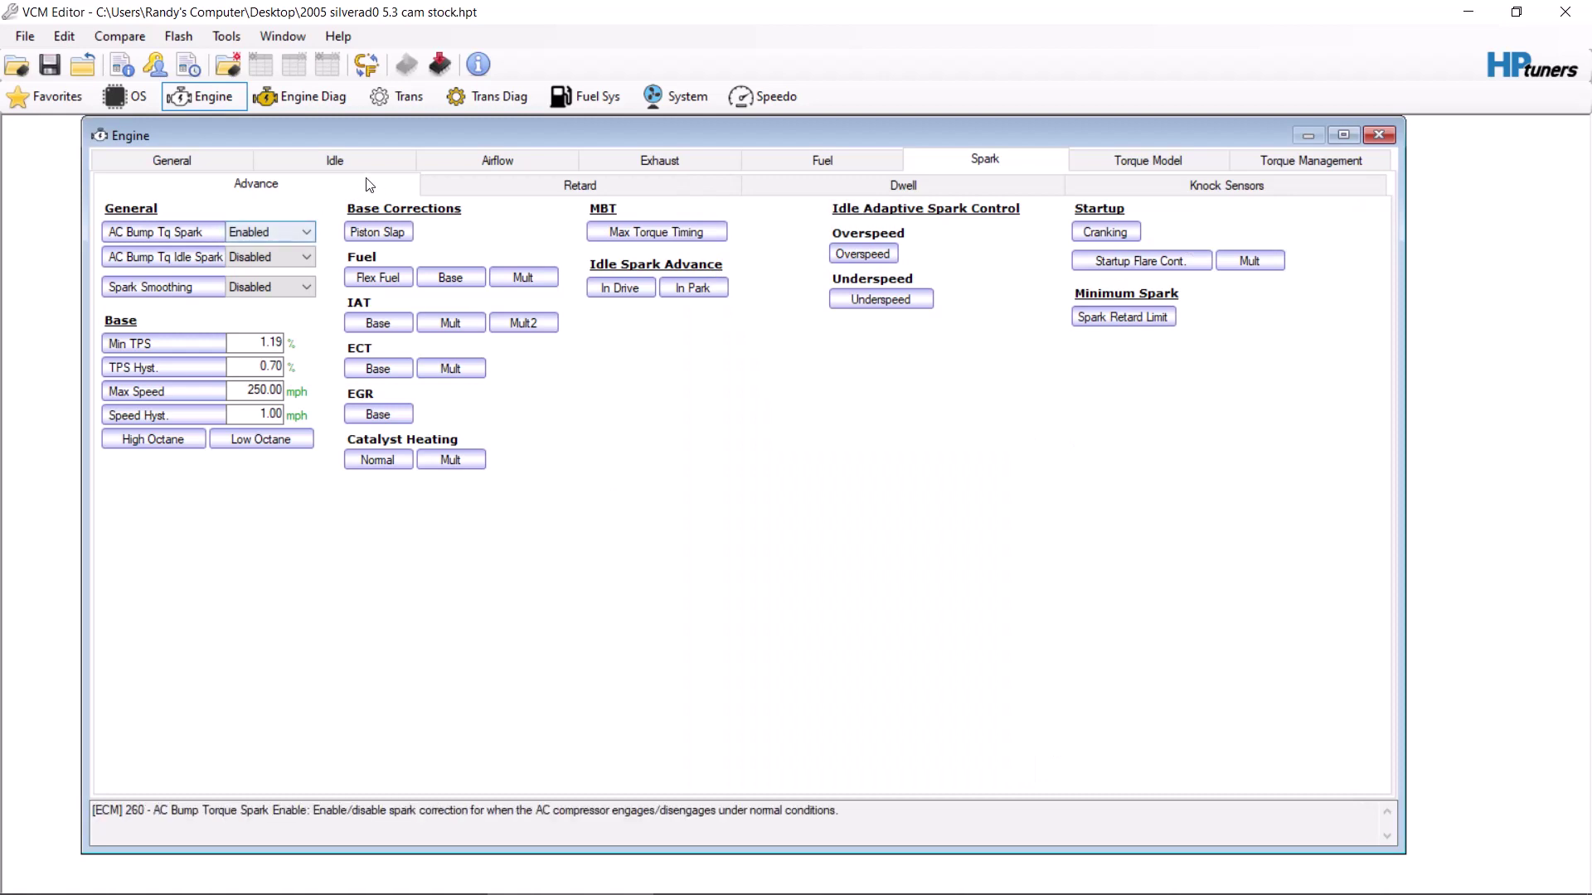
- Set the base target idle speed to 800 rpm from 25 to 284 °F for all gear and A/C rows
click(359, 168)
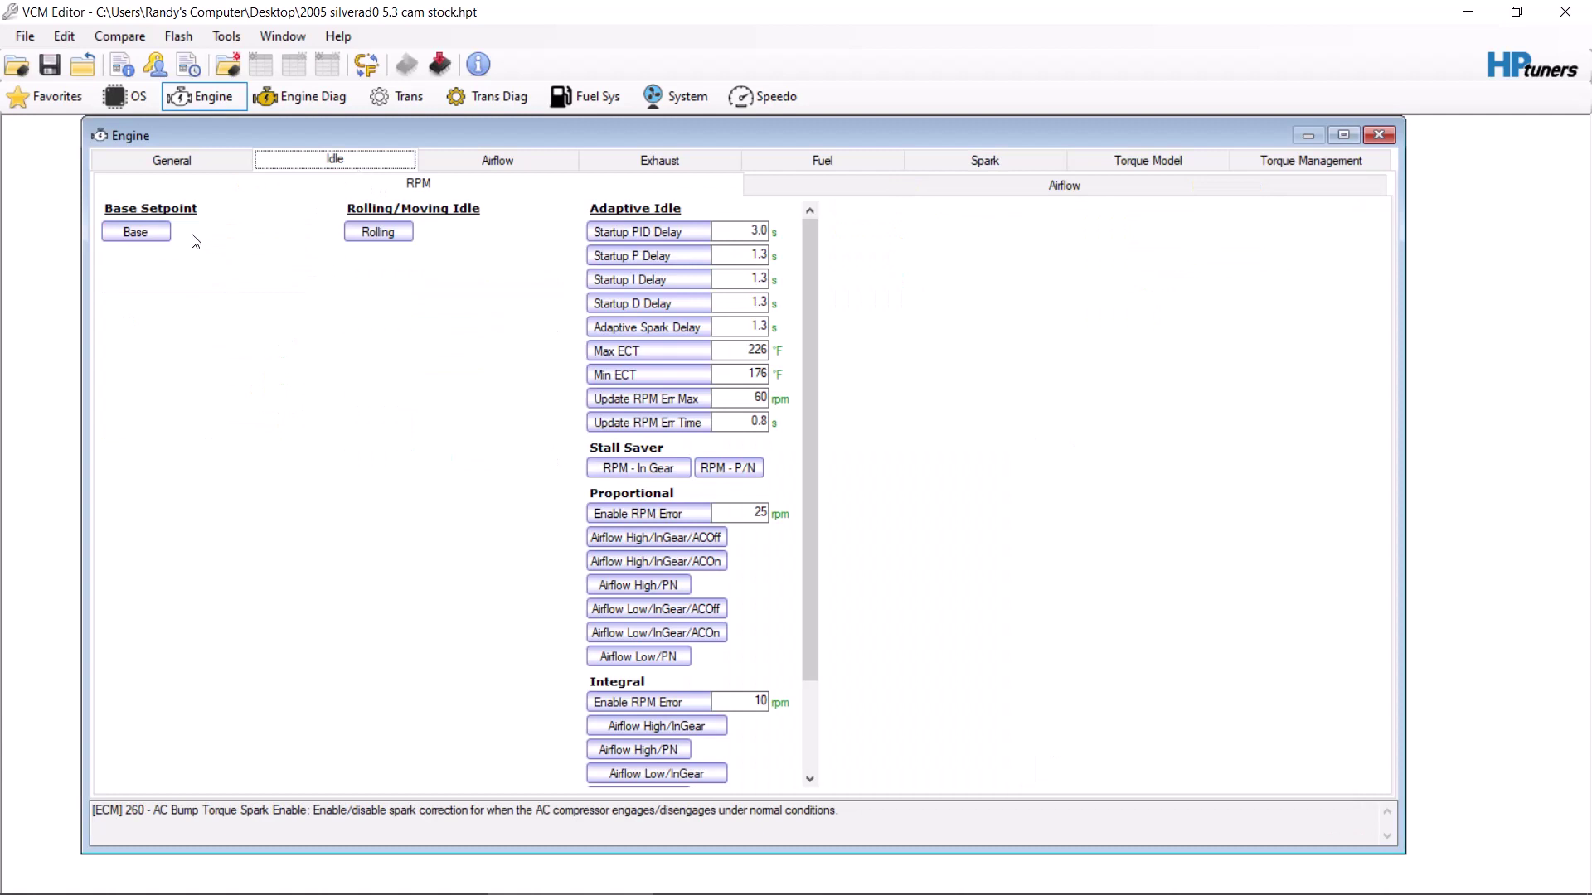
click(137, 232)
drag(759, 316, 1074, 365)
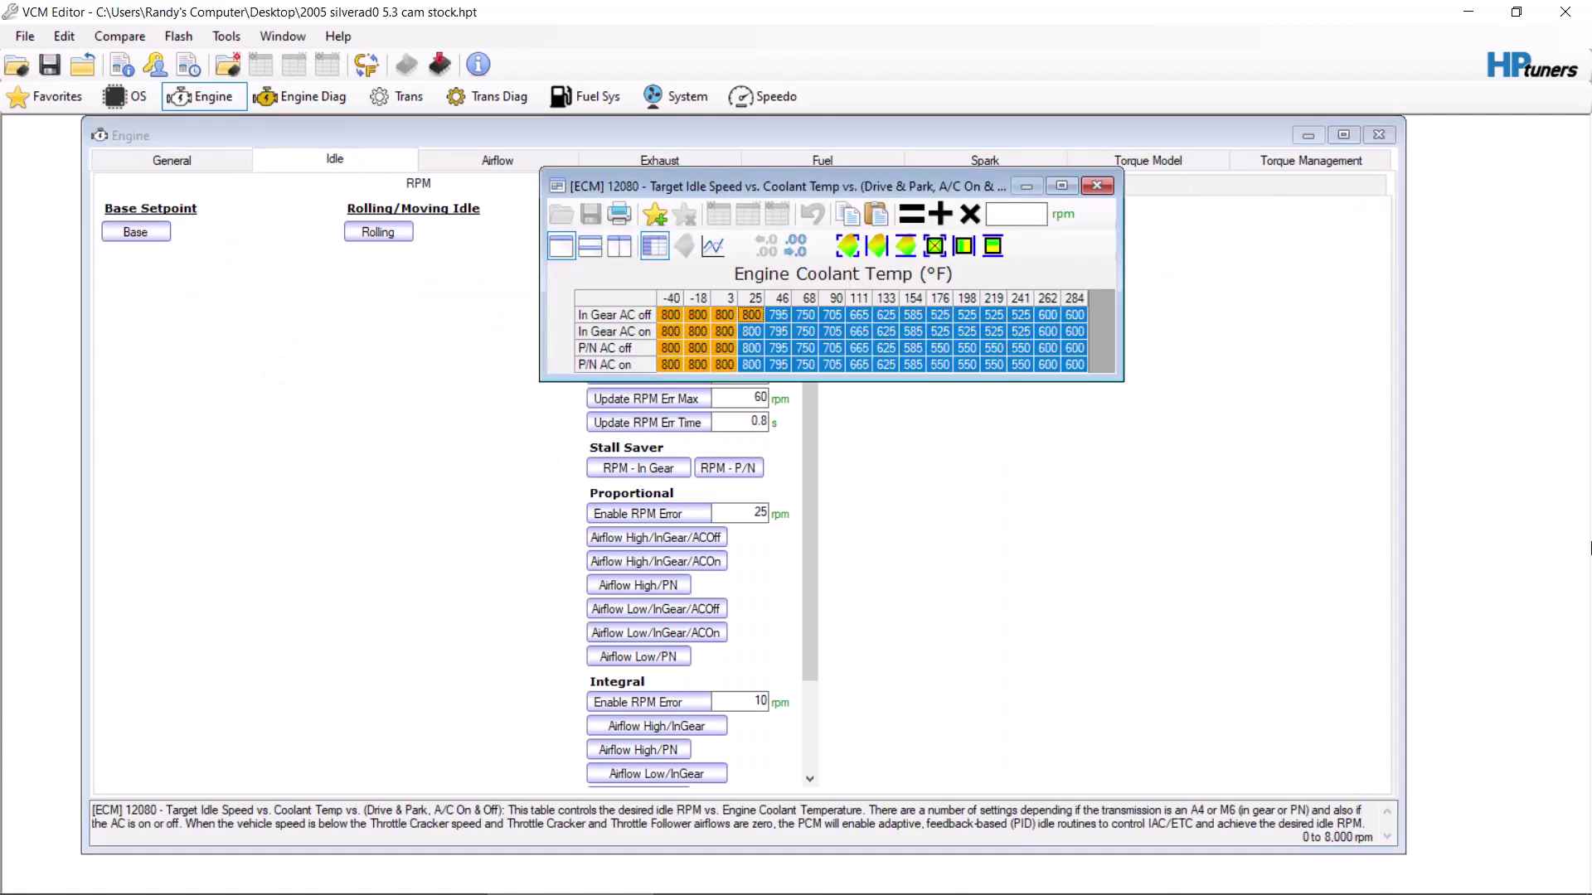
click(1002, 213)
text(800)
click(918, 217)
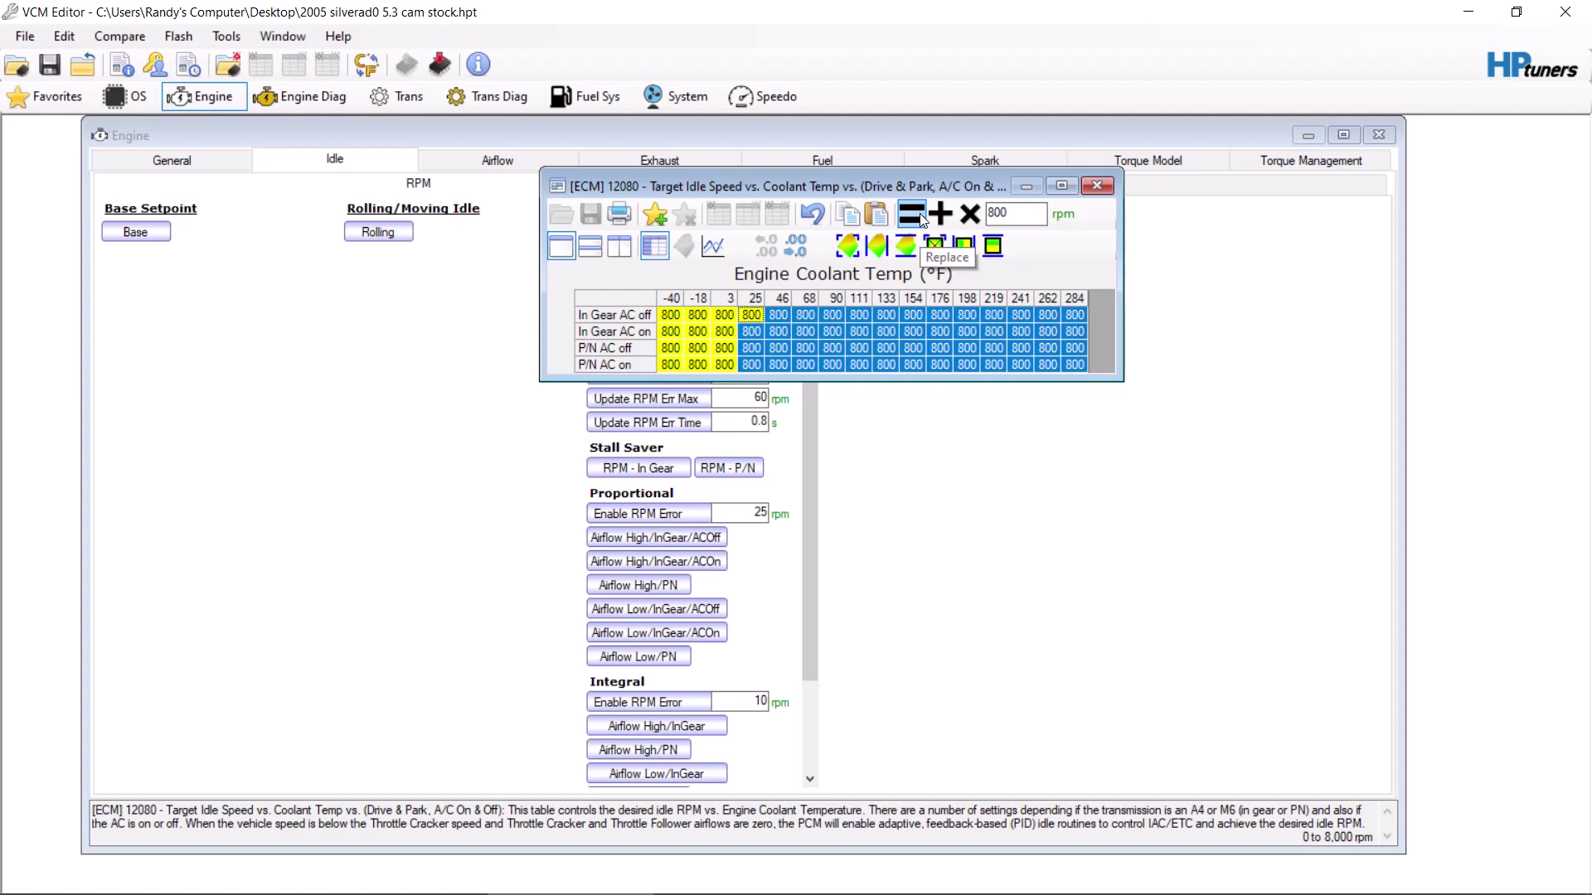
click(1097, 184)
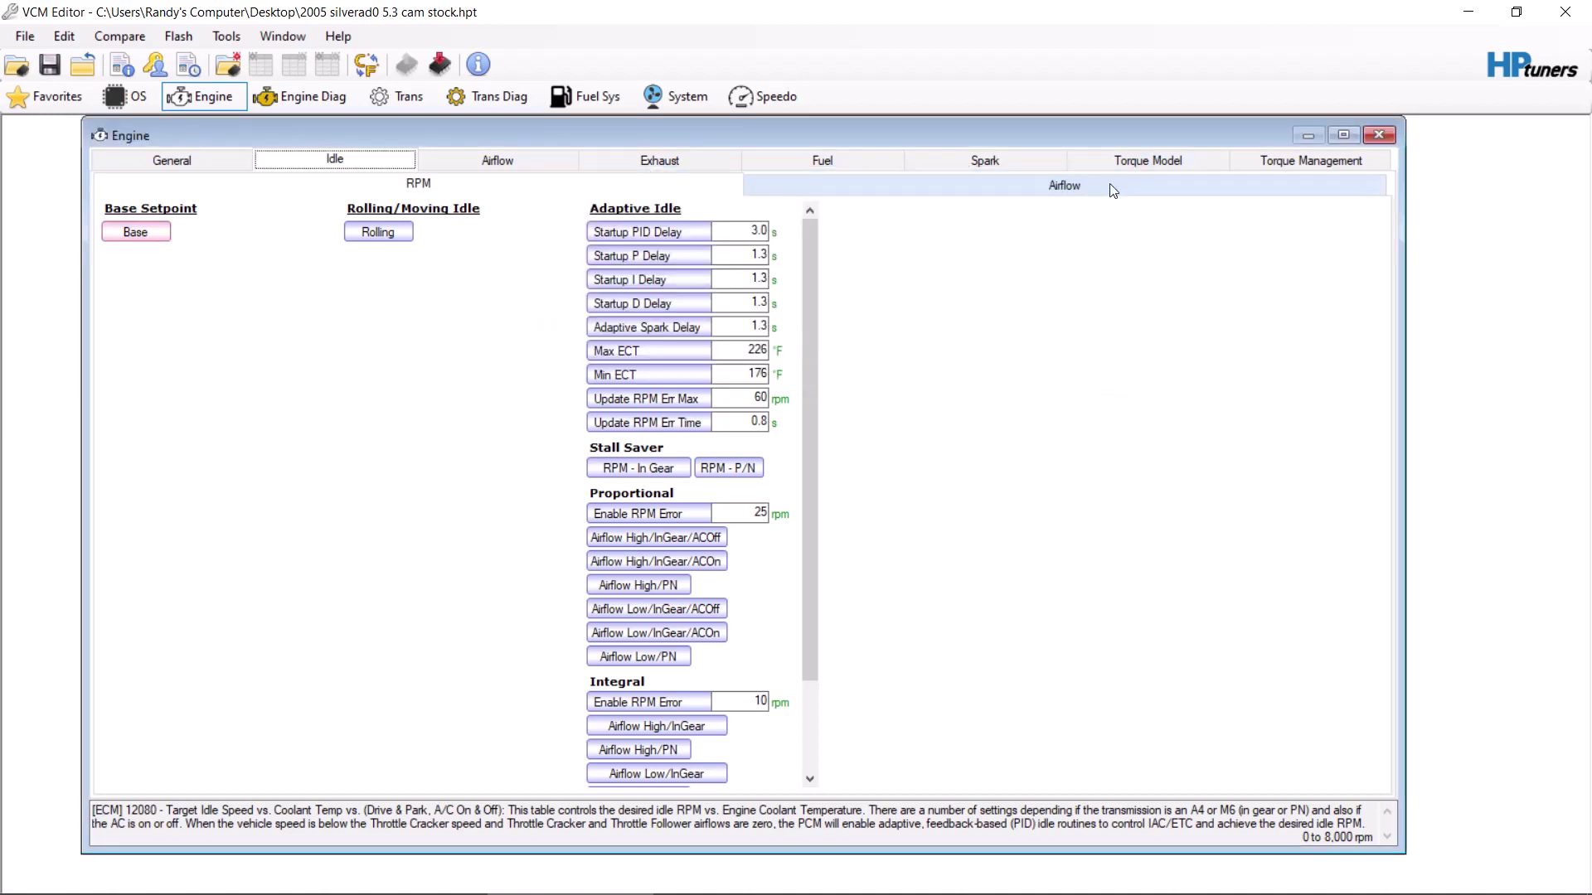
- Review the Rolling Idle Speed table across vehicle speeds
click(410, 232)
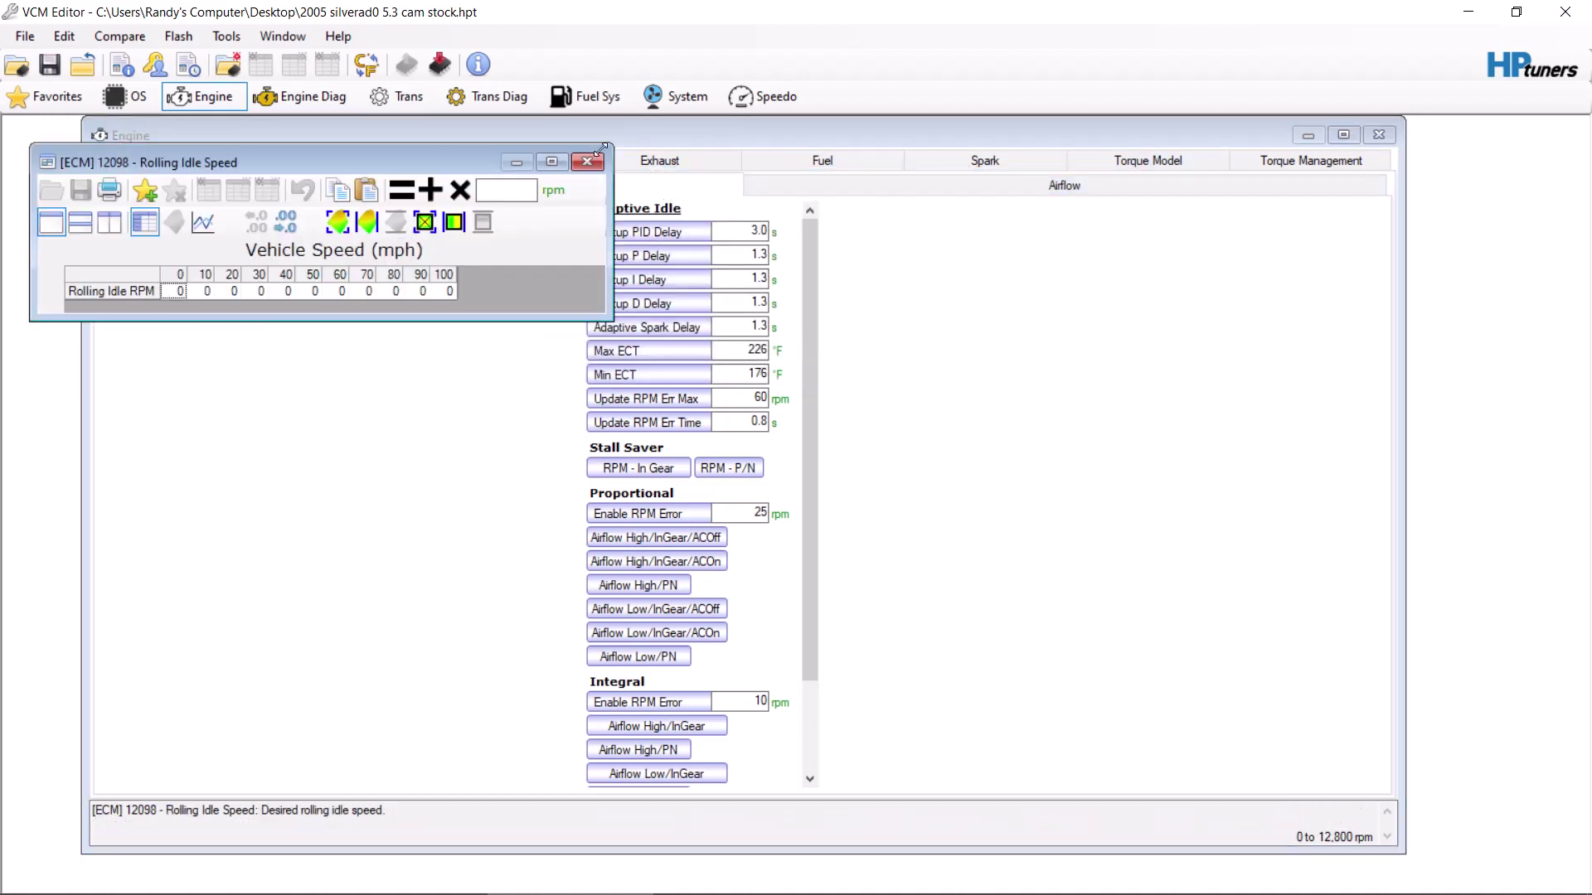
click(587, 161)
- Multiply the base running Idle Airflow values by 1.2 from 90 to 284 °F for both Gear and P/N
click(832, 185)
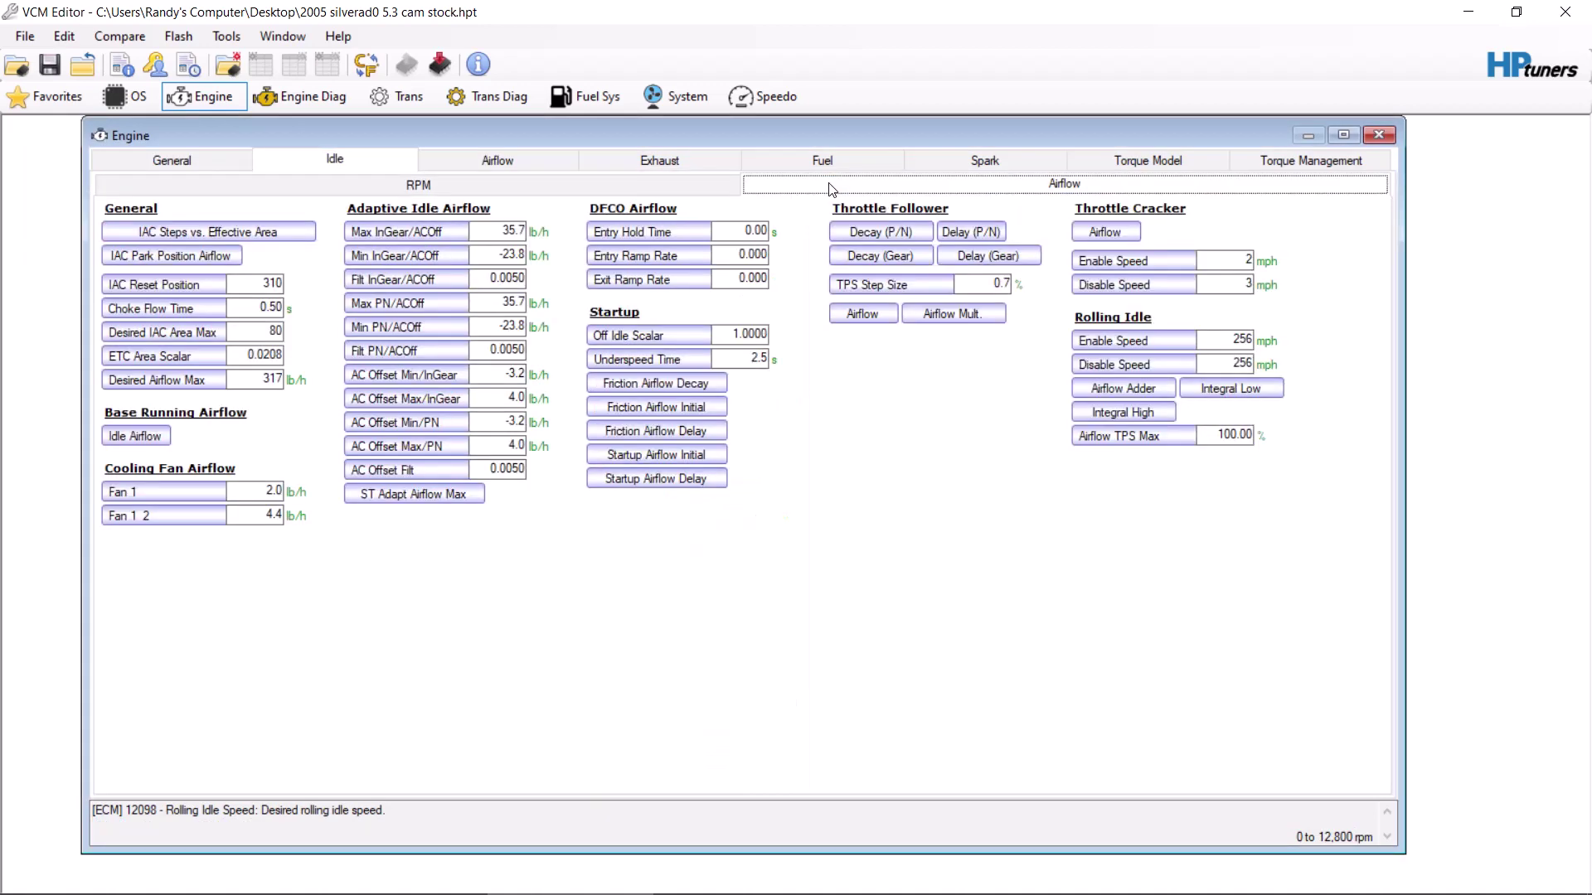
click(134, 436)
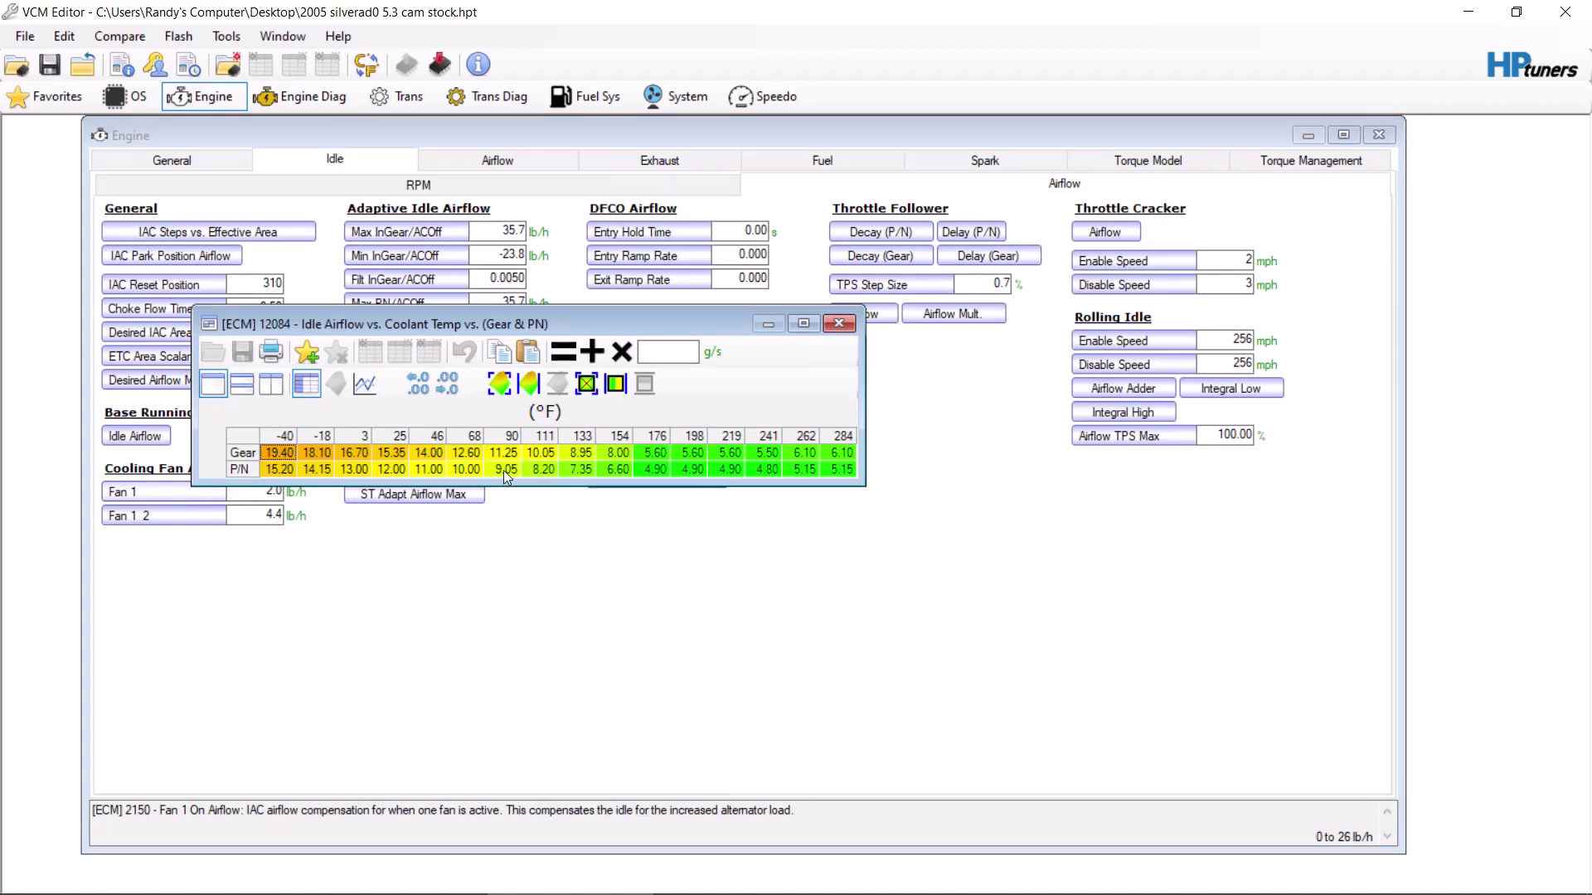
drag(504, 470, 1461, 470)
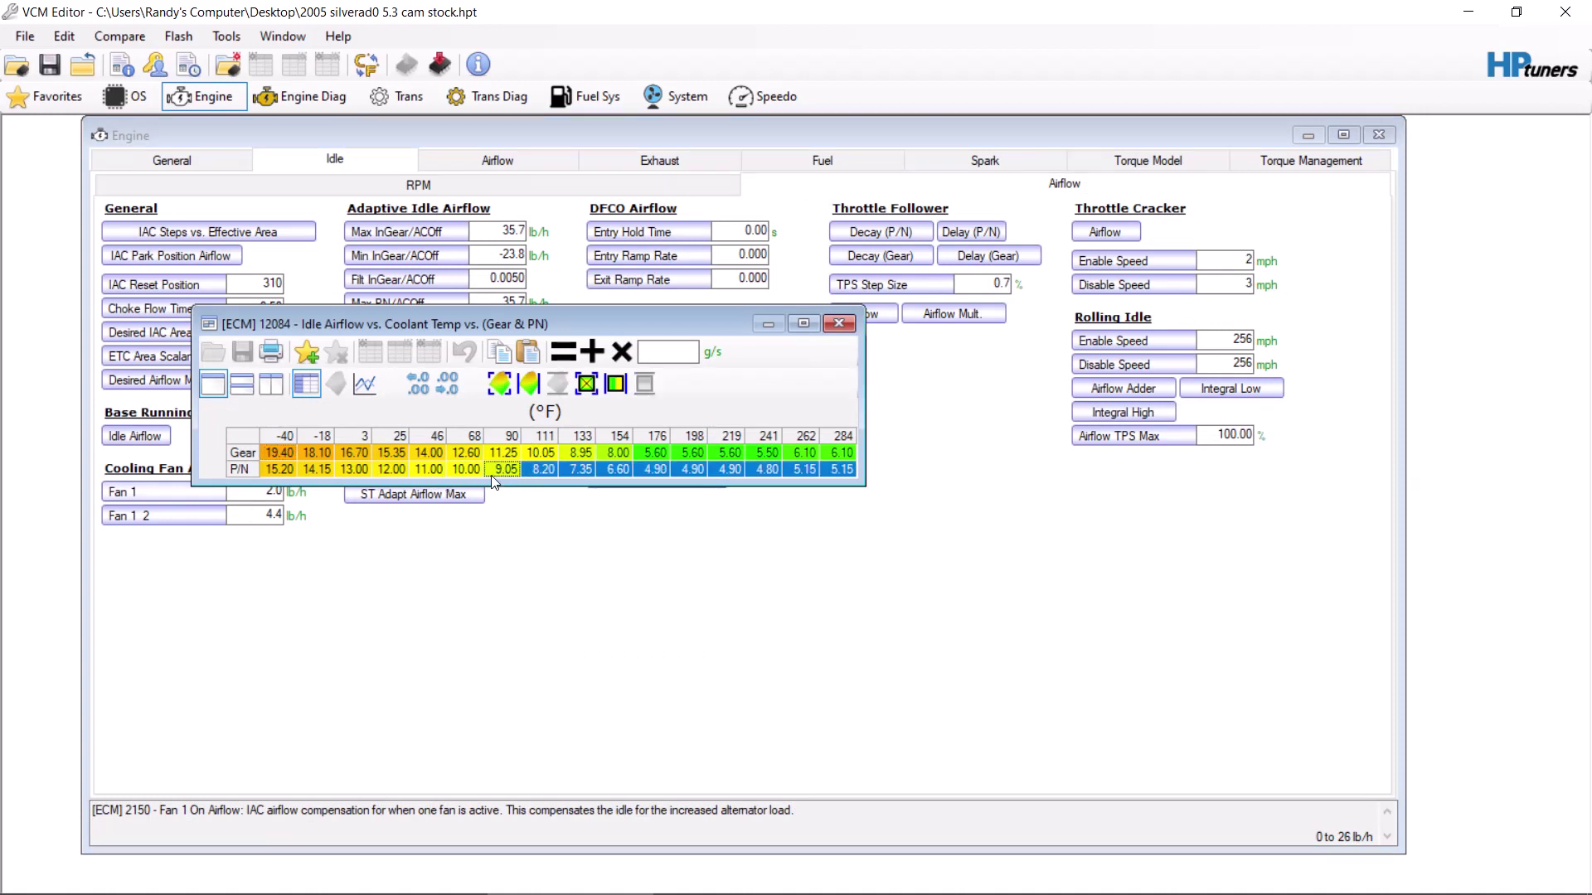
drag(504, 469, 959, 458)
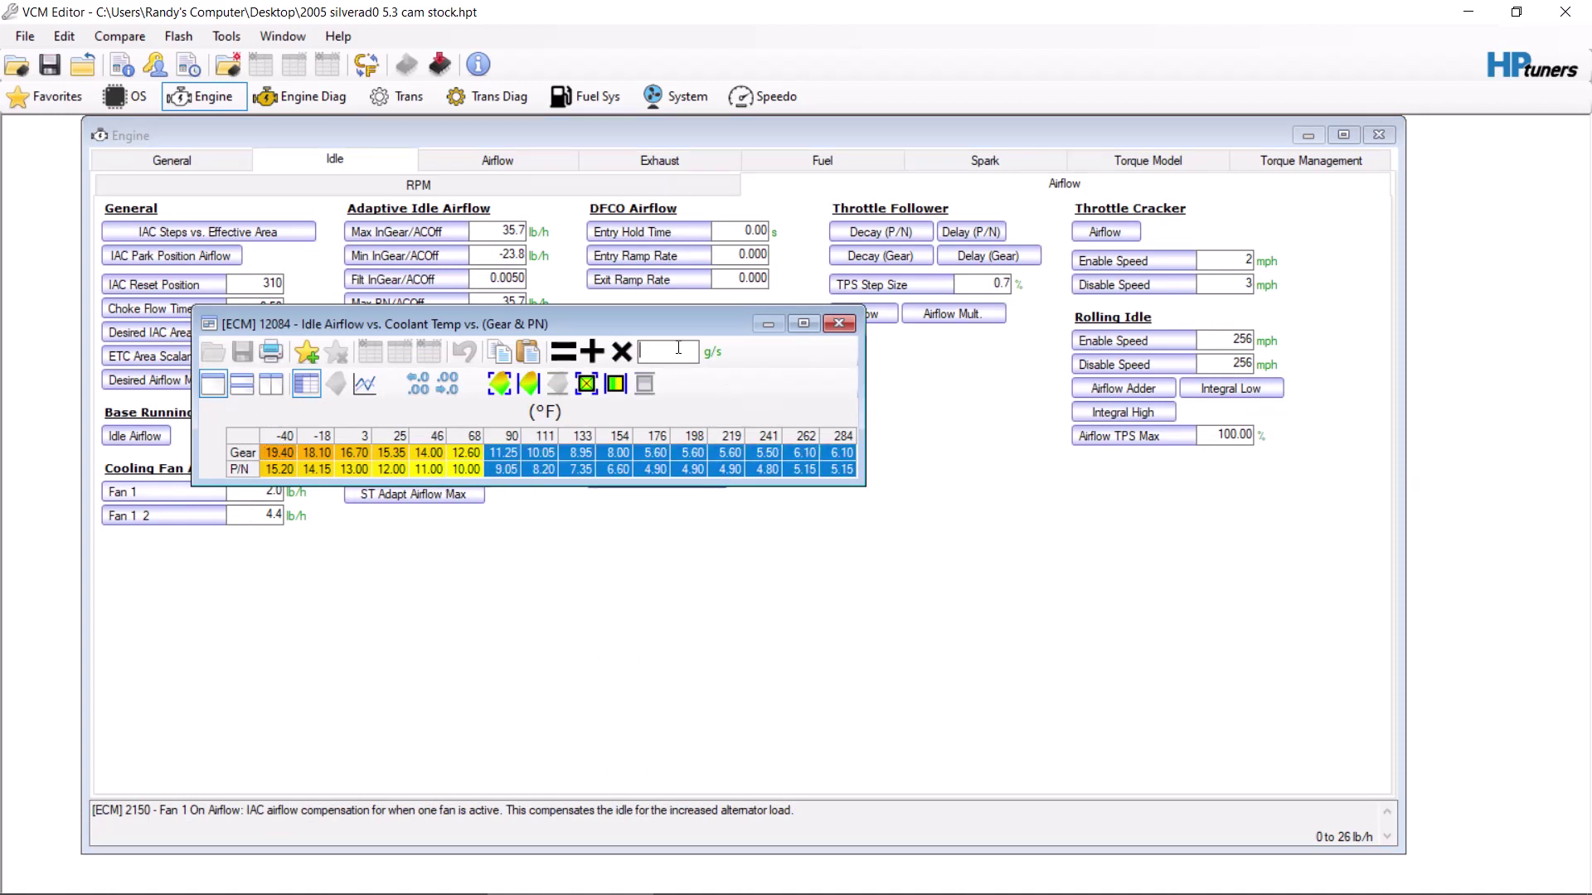
text(1.2)
click(621, 352)
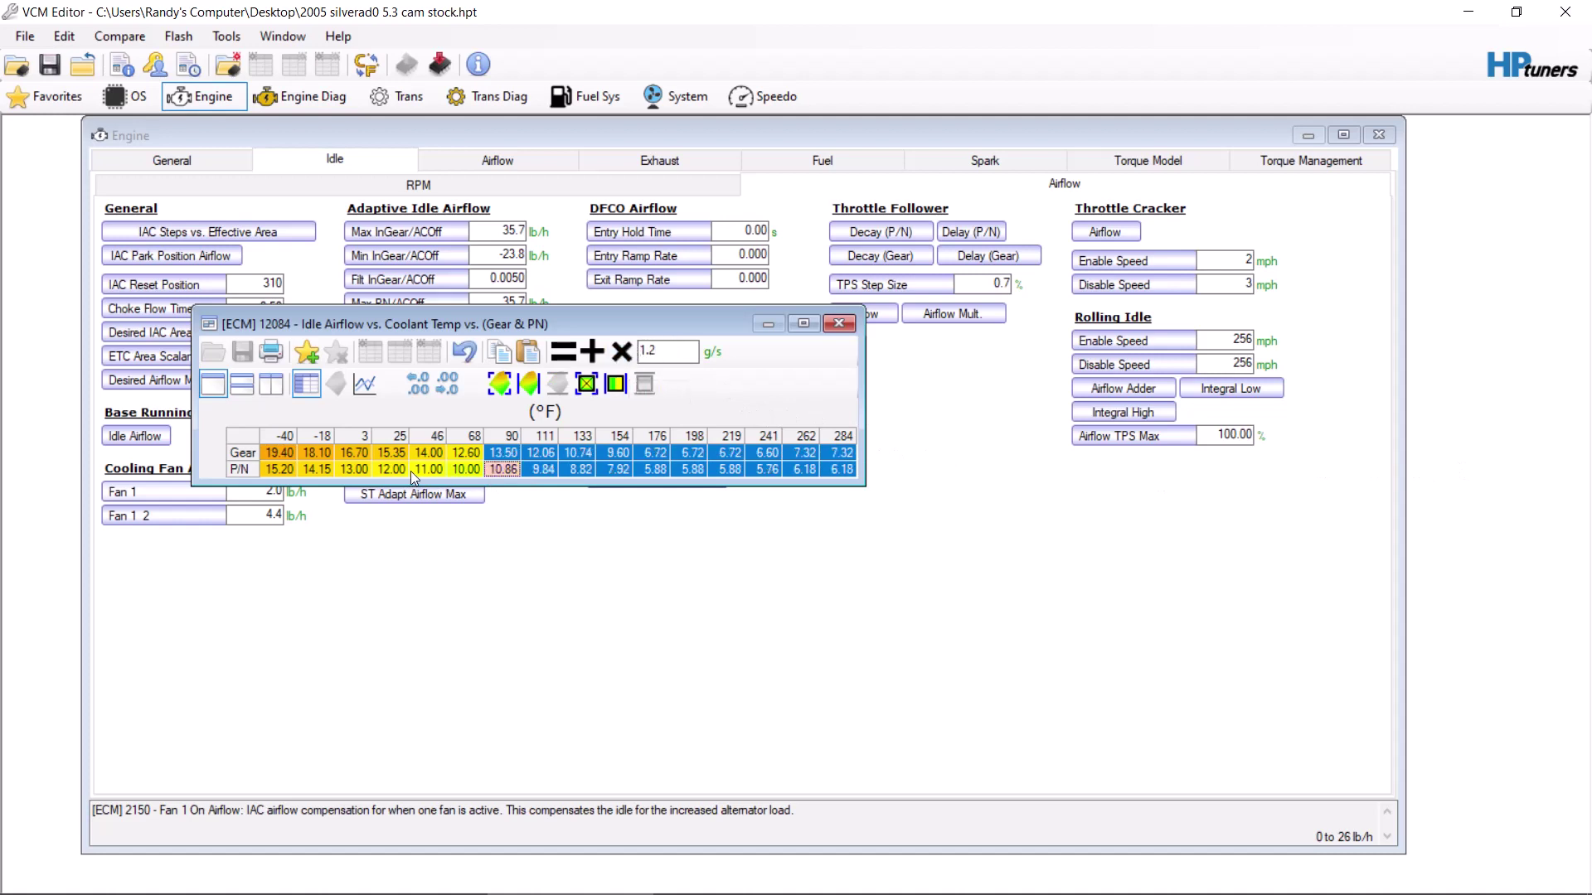
- Smooth the Idle Airflow values between horizontal bounds from 25 to 133 °F in both rows and close the table
drag(401, 456, 584, 469)
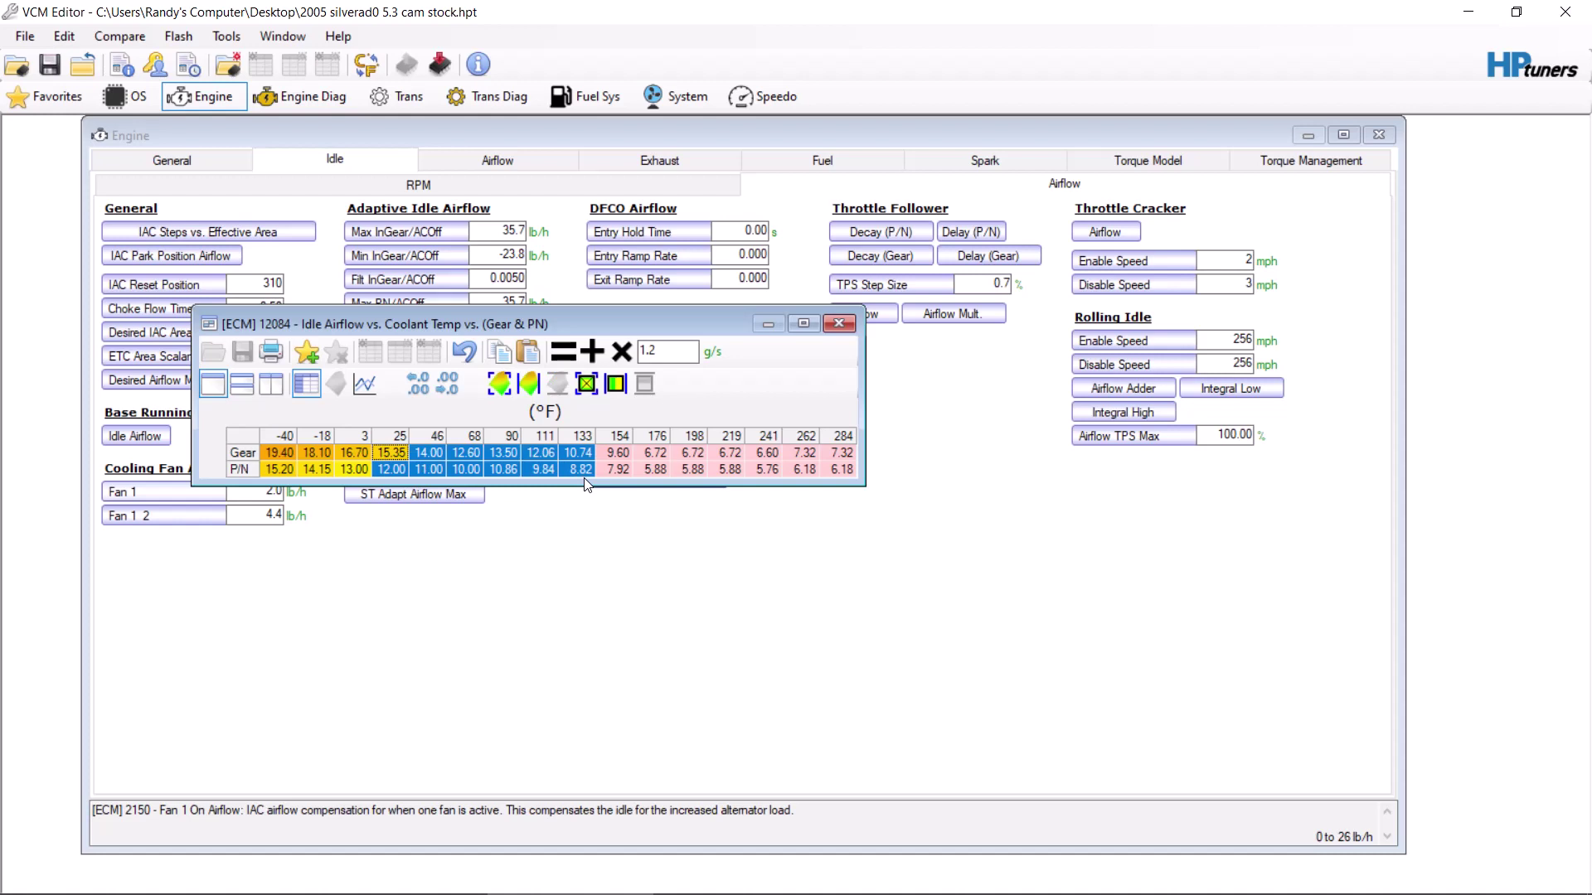
click(531, 384)
click(531, 384)
click(532, 384)
click(531, 384)
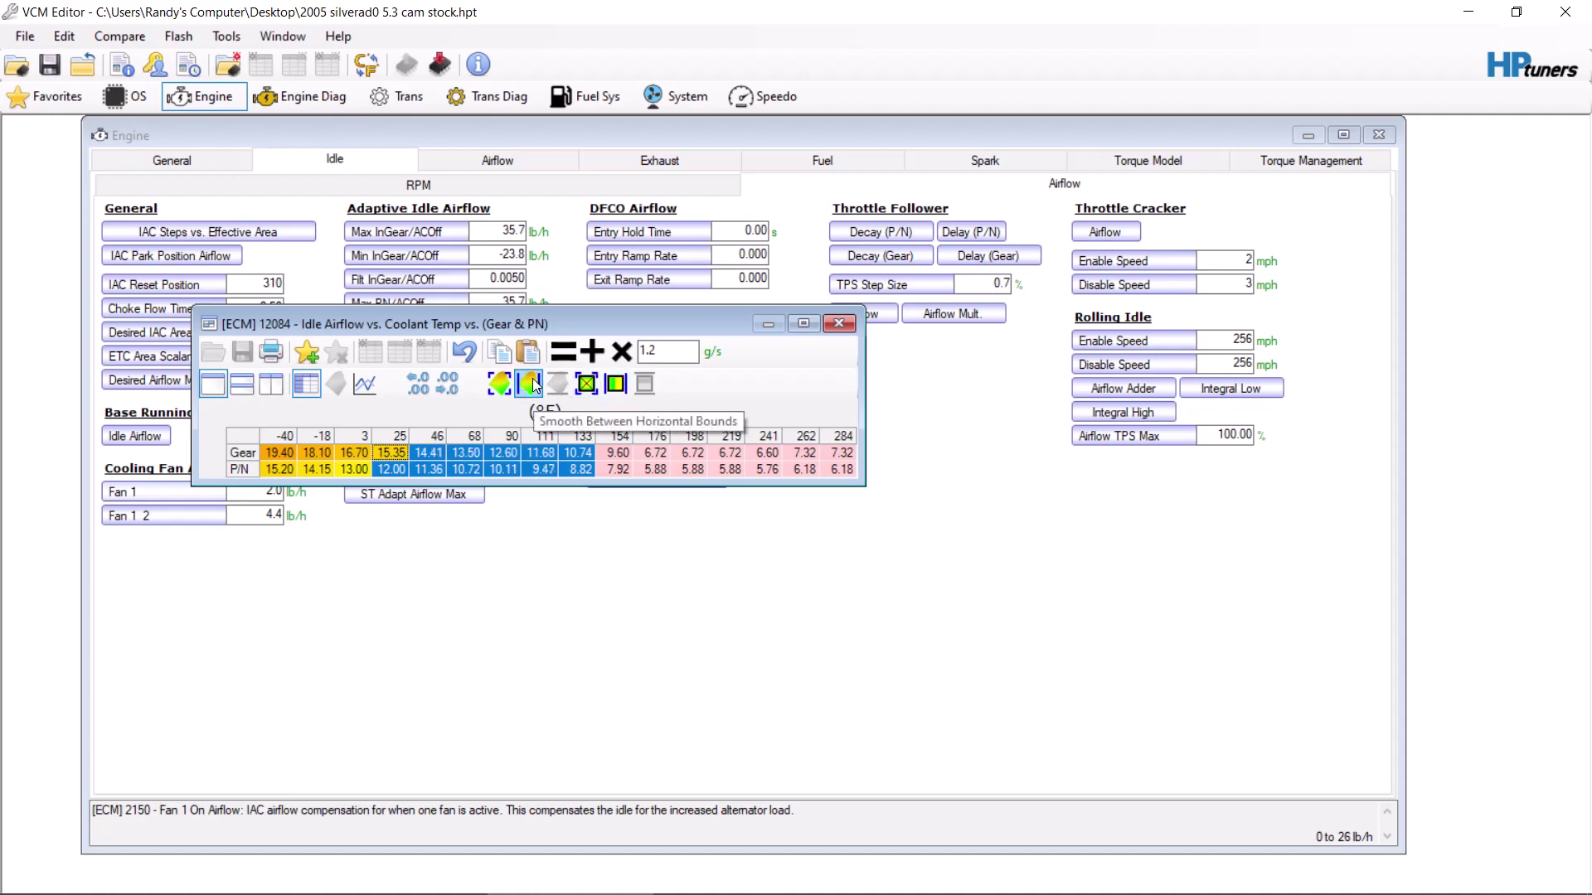
click(624, 457)
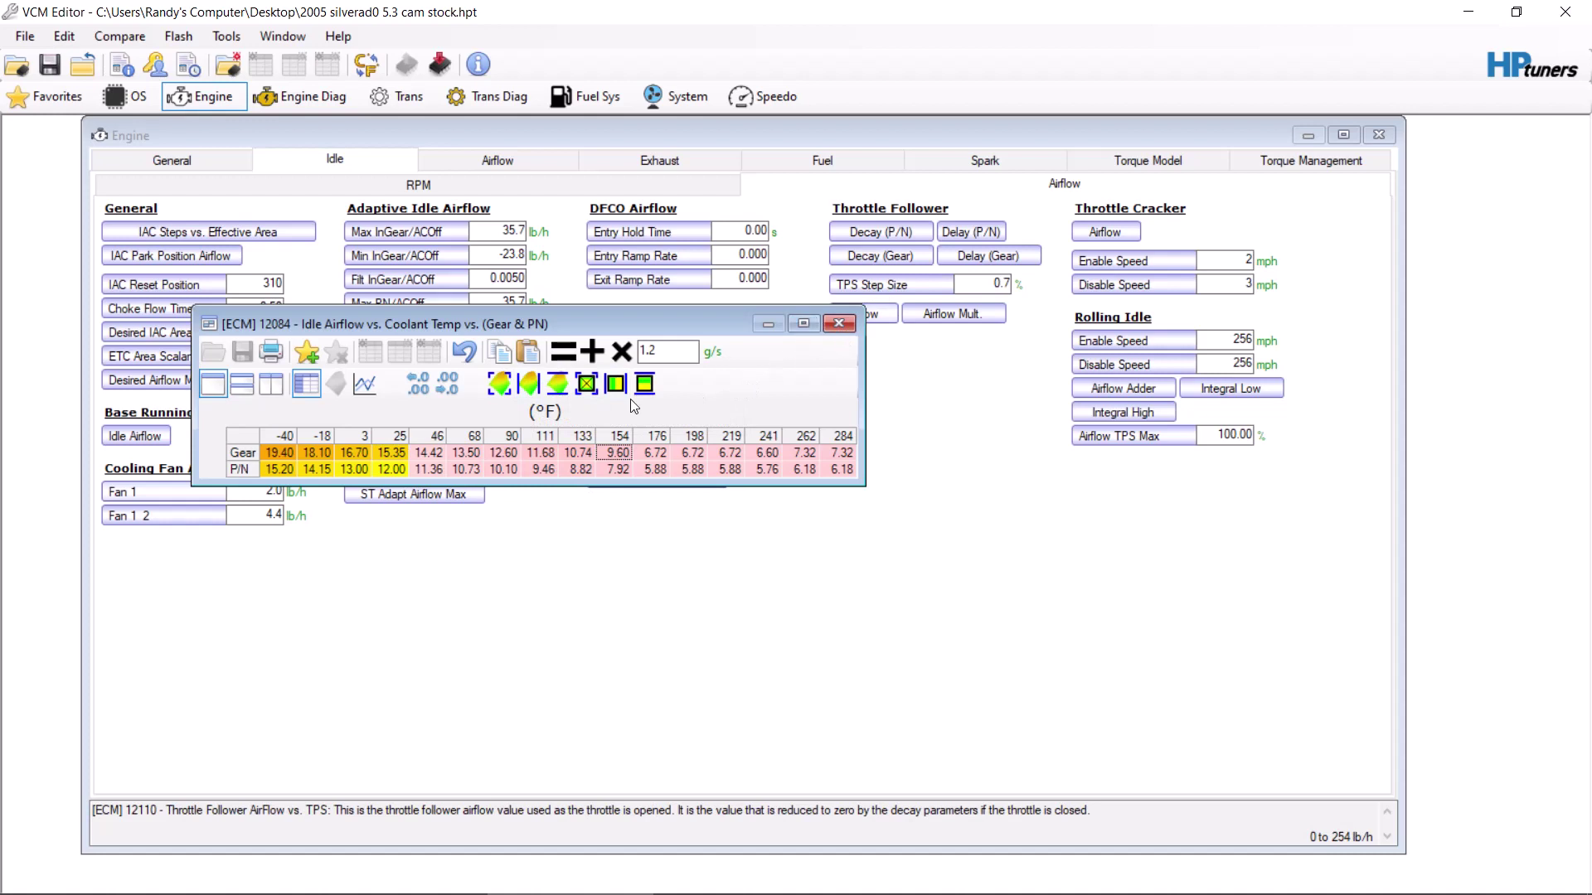
click(839, 323)
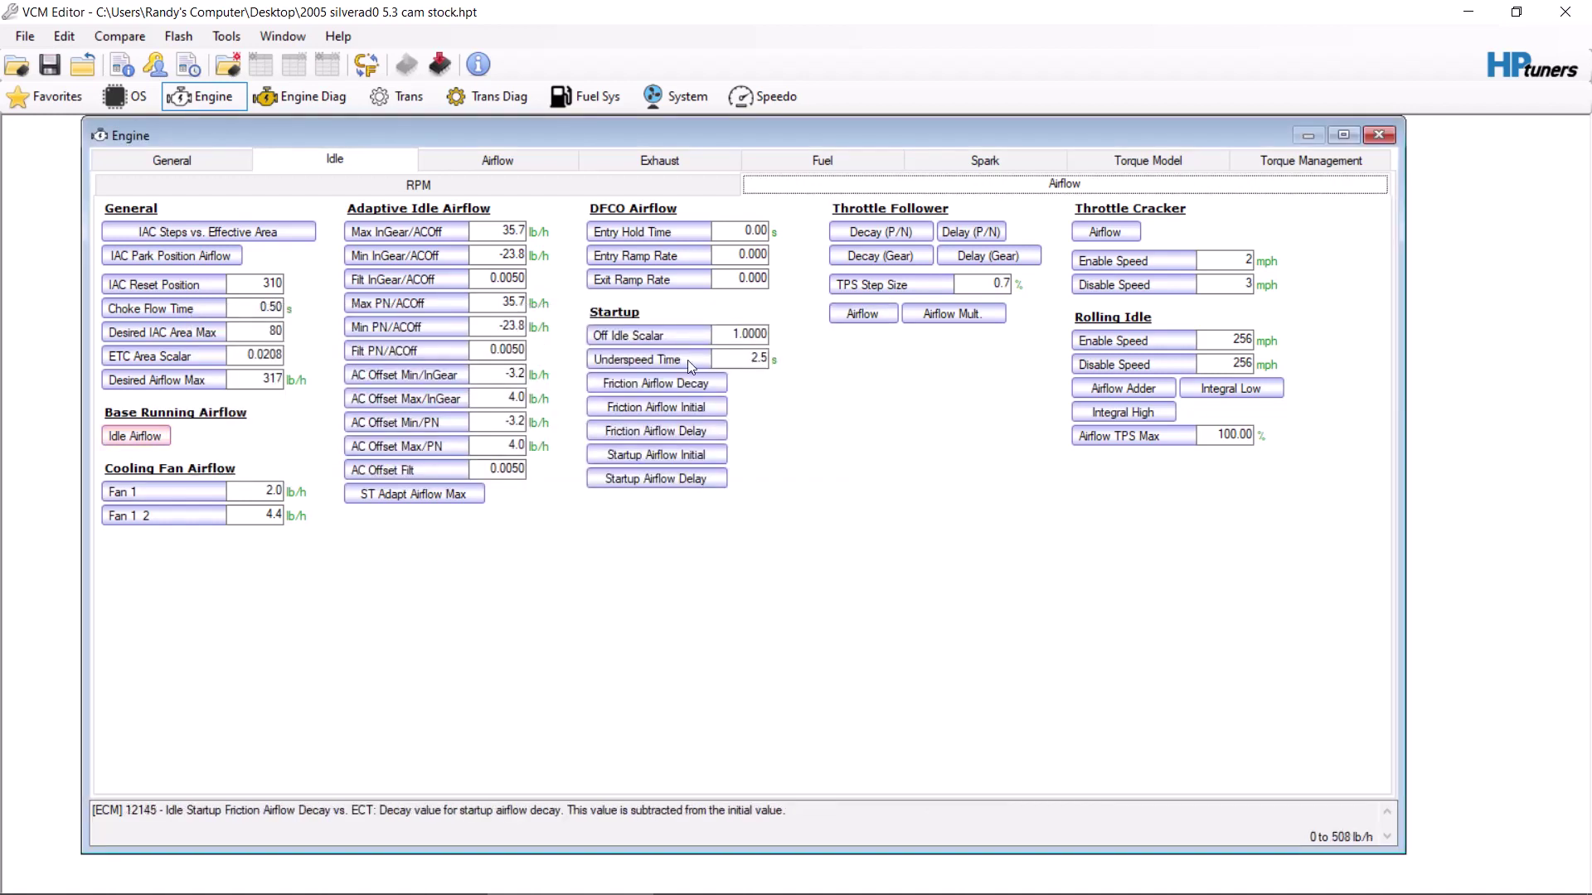
- Set the Startup Airflow Initial values from 176 to 284 °F to 1 g/s
click(705, 456)
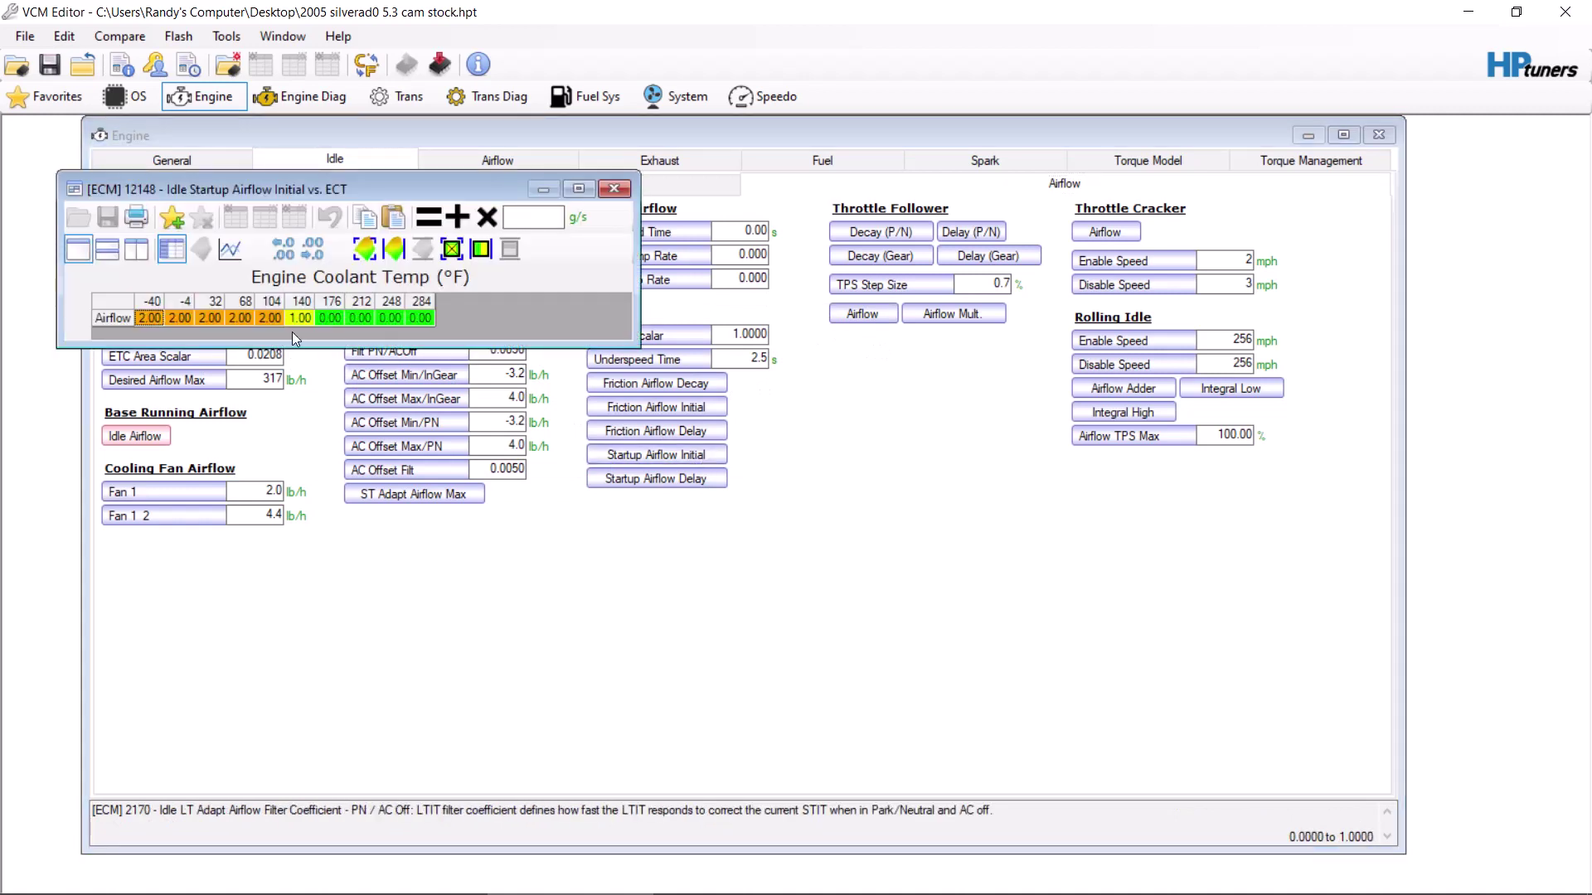
click(125, 318)
click(547, 226)
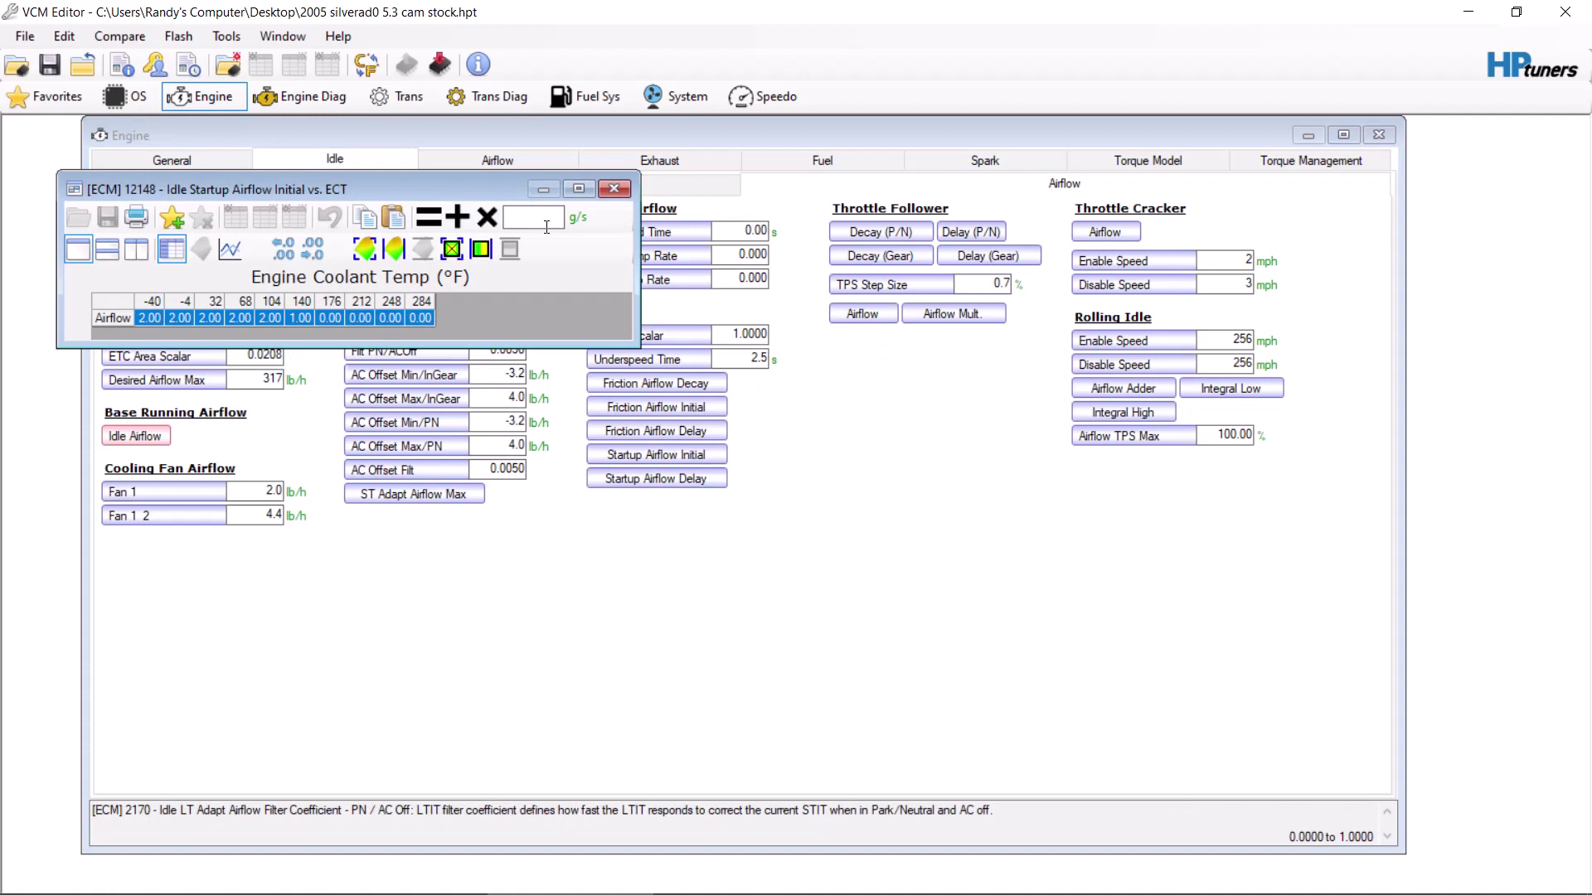
click(335, 317)
drag(335, 317, 418, 317)
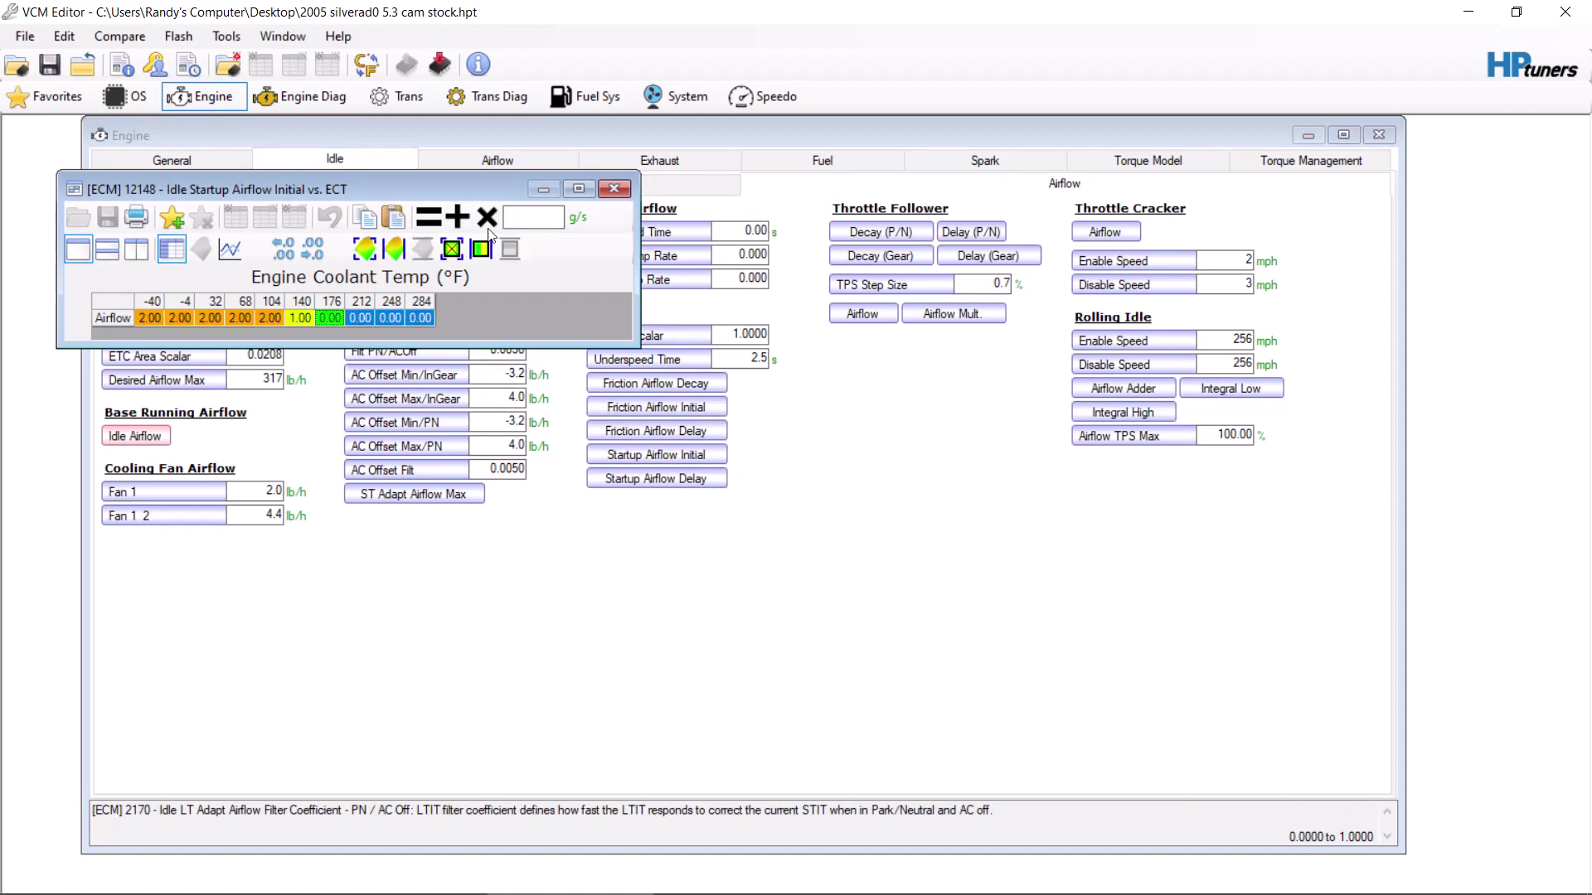
click(514, 217)
text(1)
click(429, 217)
- Multiply the entire Startup Airflow Initial row by 1.1 and close the table
click(109, 304)
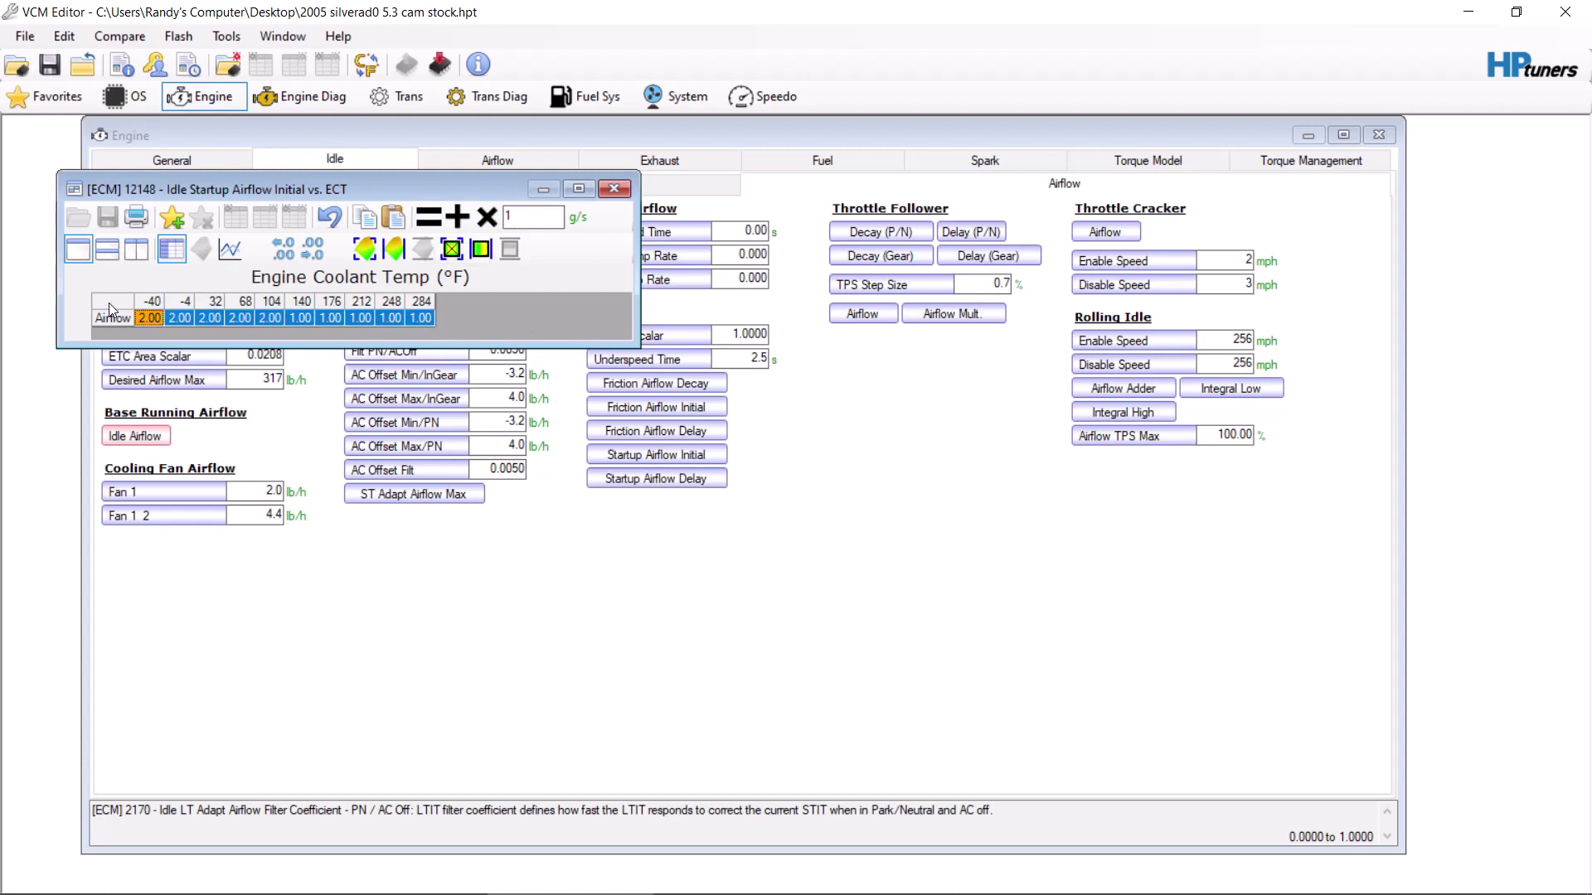
click(515, 217)
text(.1)
click(495, 213)
click(615, 186)
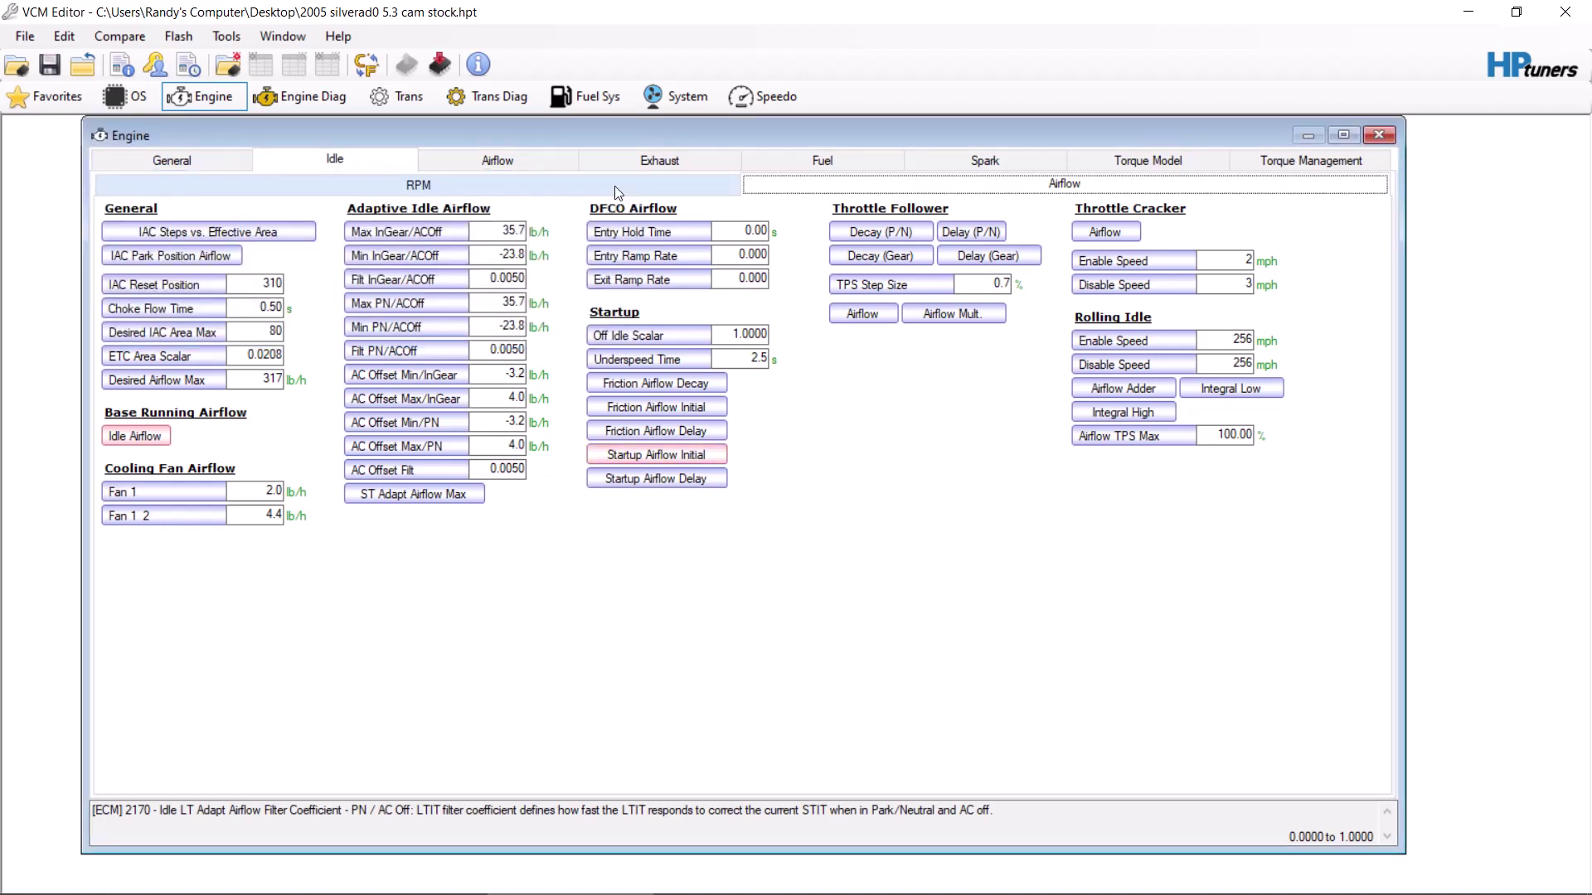
- Review the startup Cranking Spark table across engine coolant temperatures
click(522, 162)
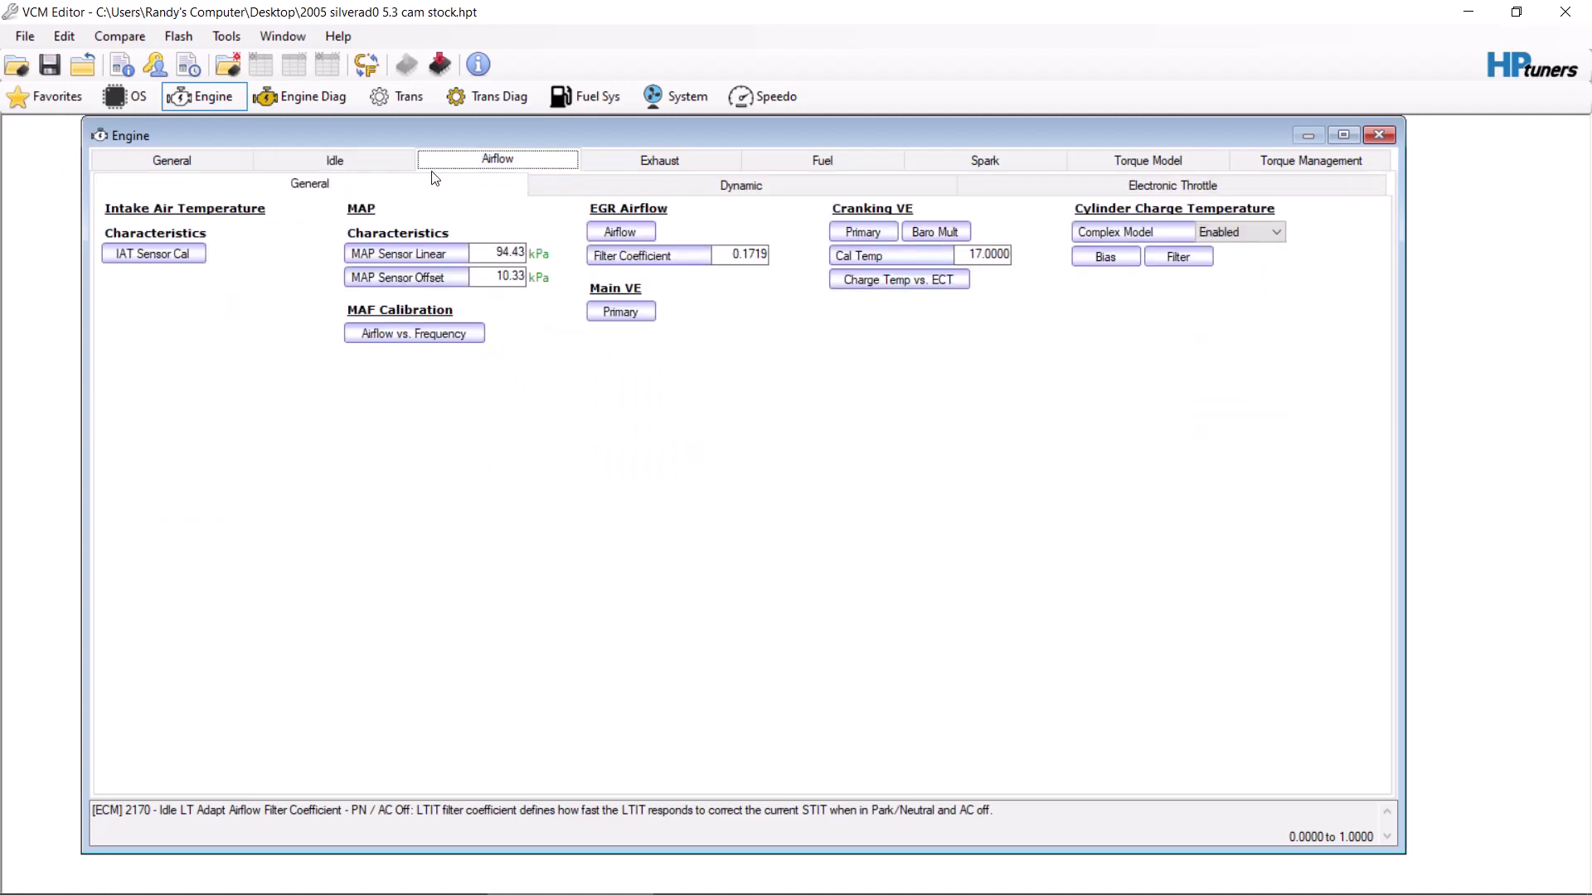
click(365, 157)
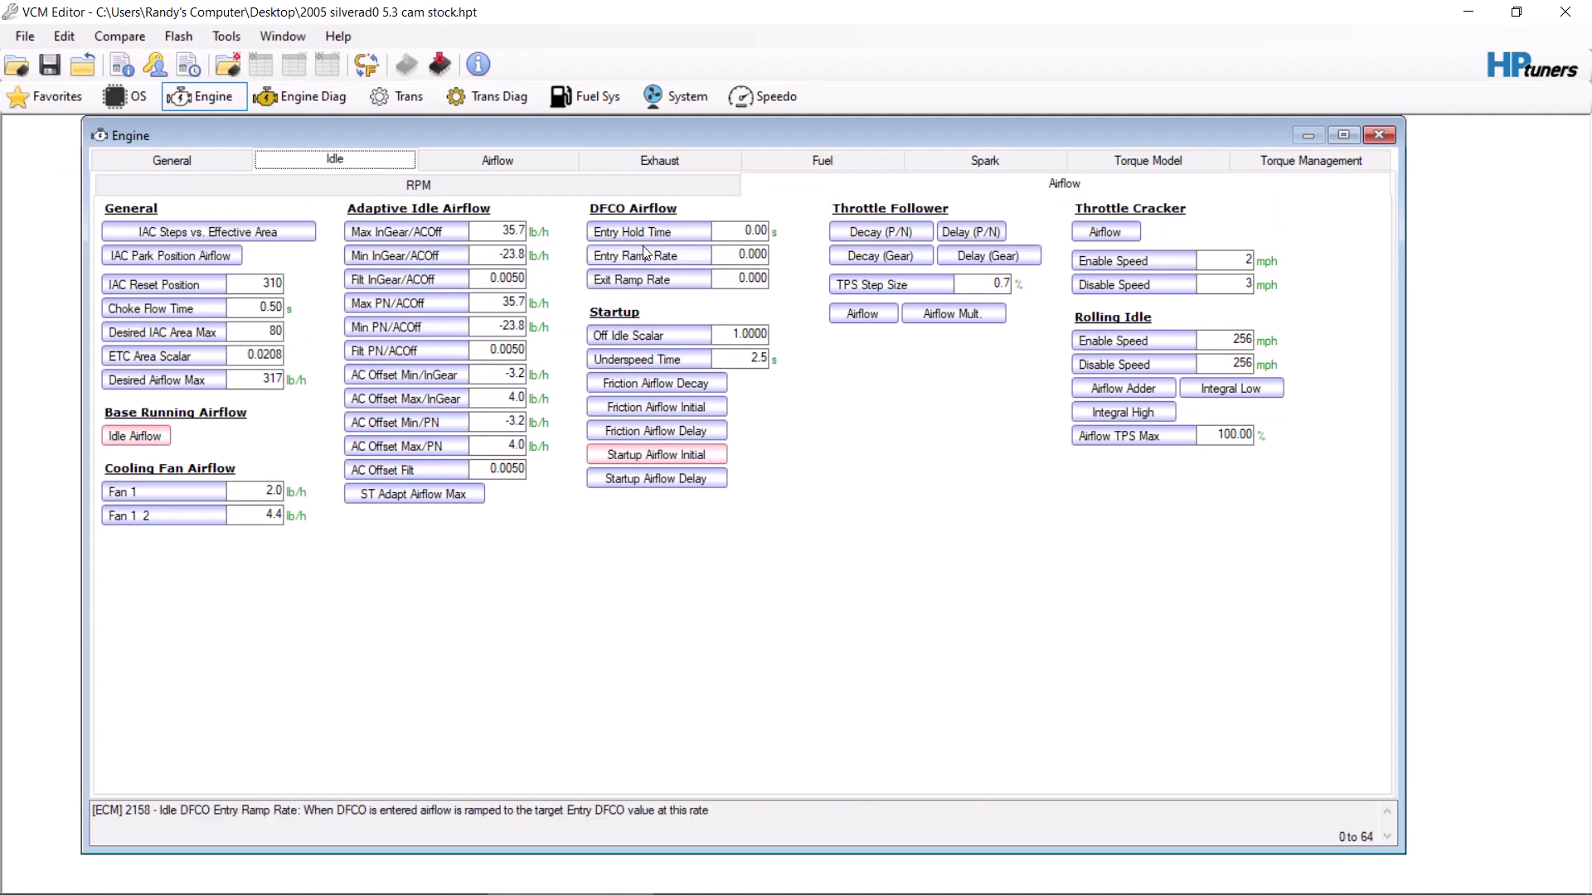
click(961, 163)
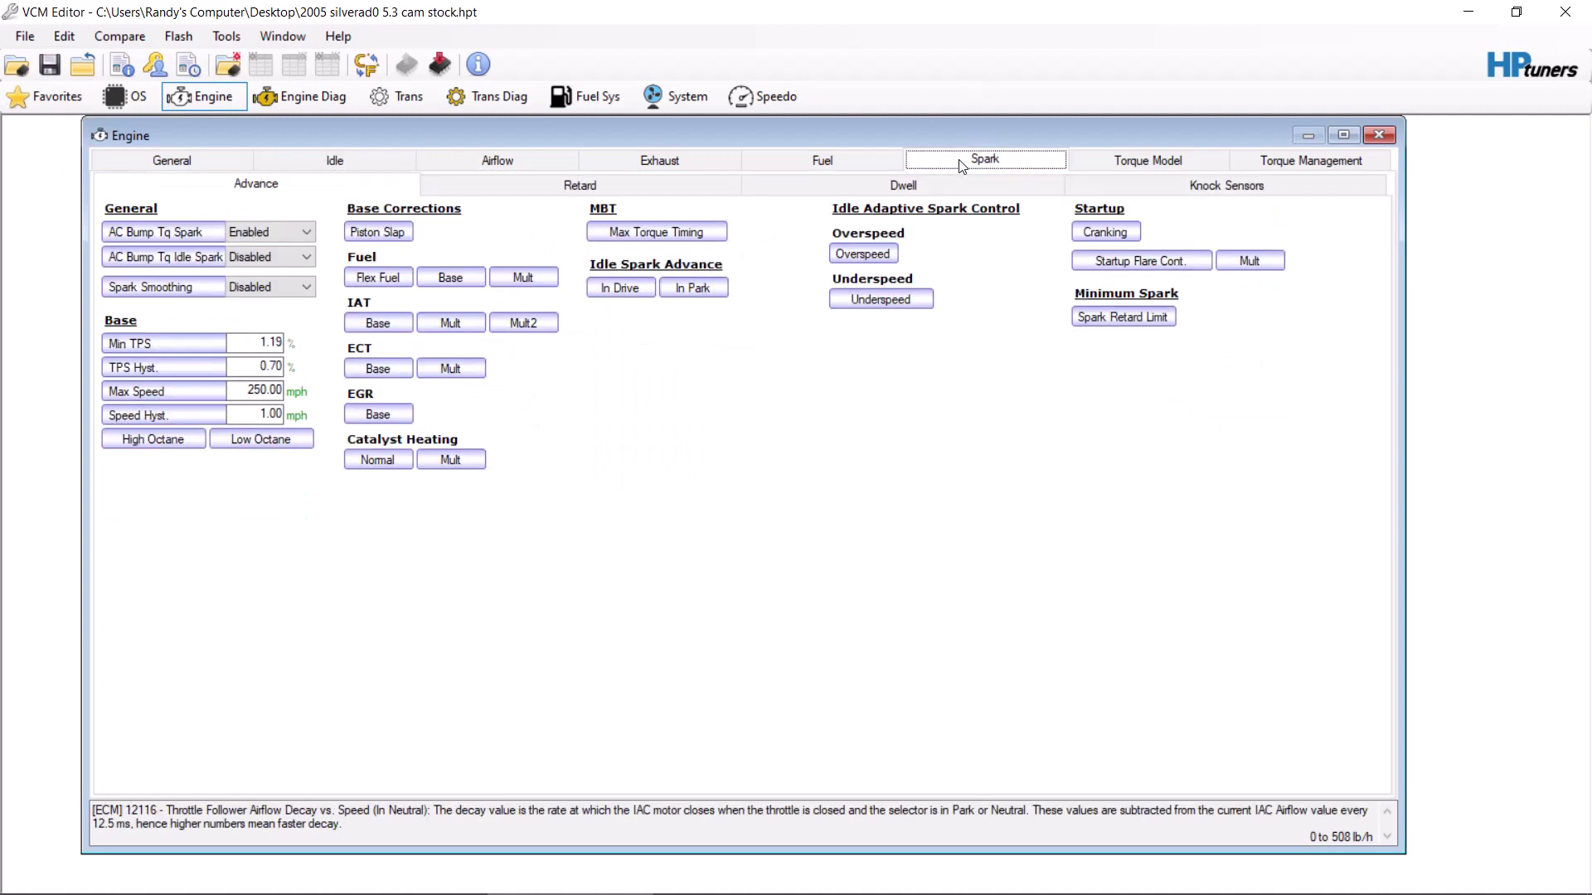
click(1099, 233)
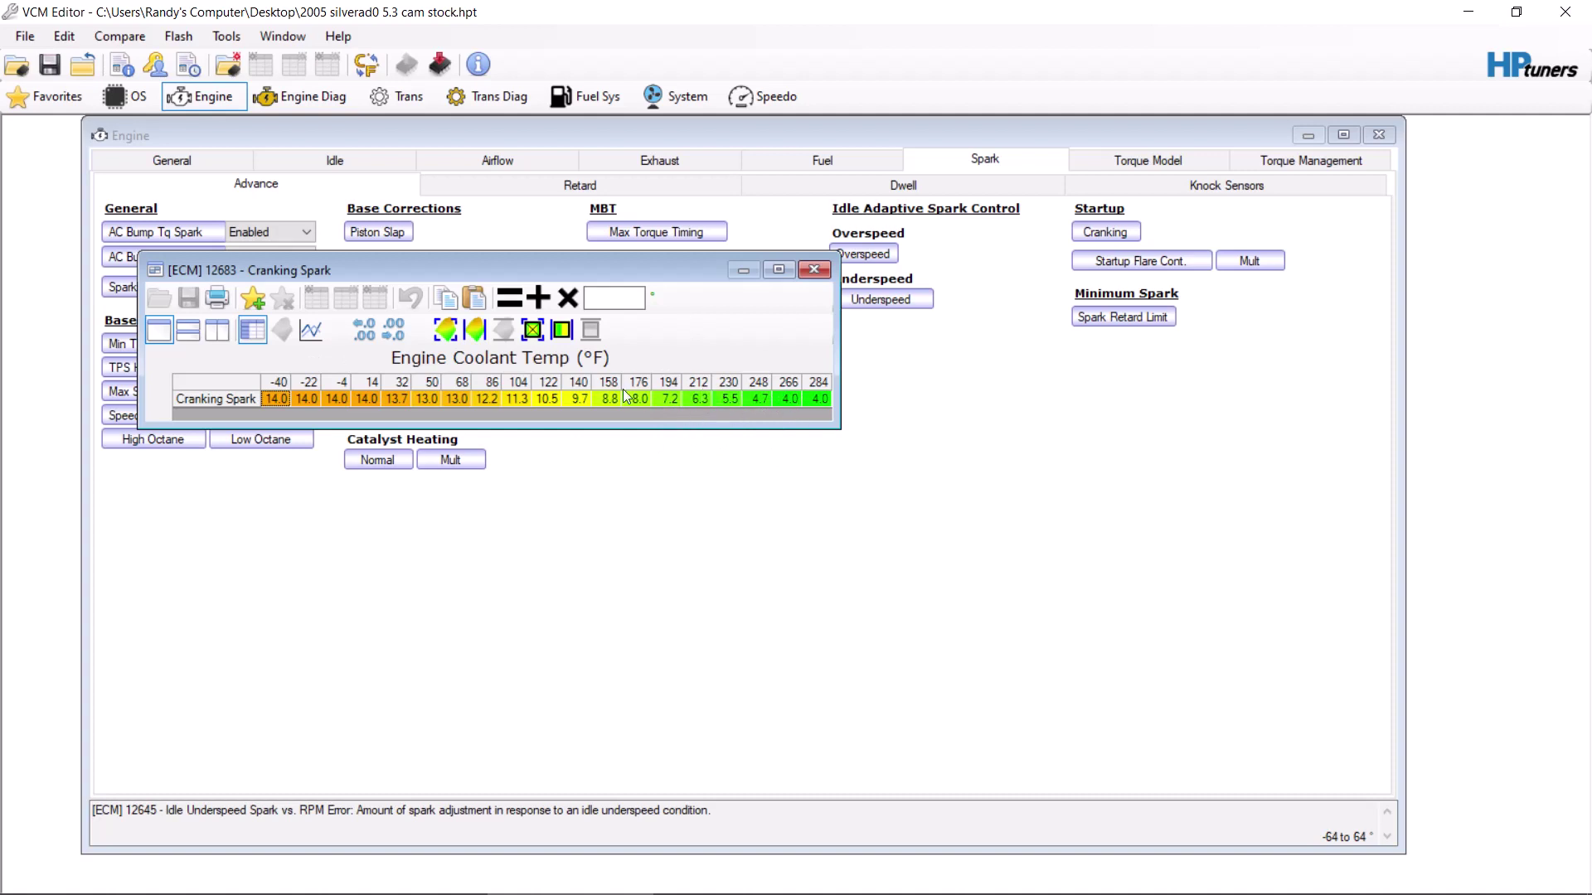
click(811, 269)
- Review the Cranking Fuel table FA Mult Stage 1 vs. Time
click(804, 163)
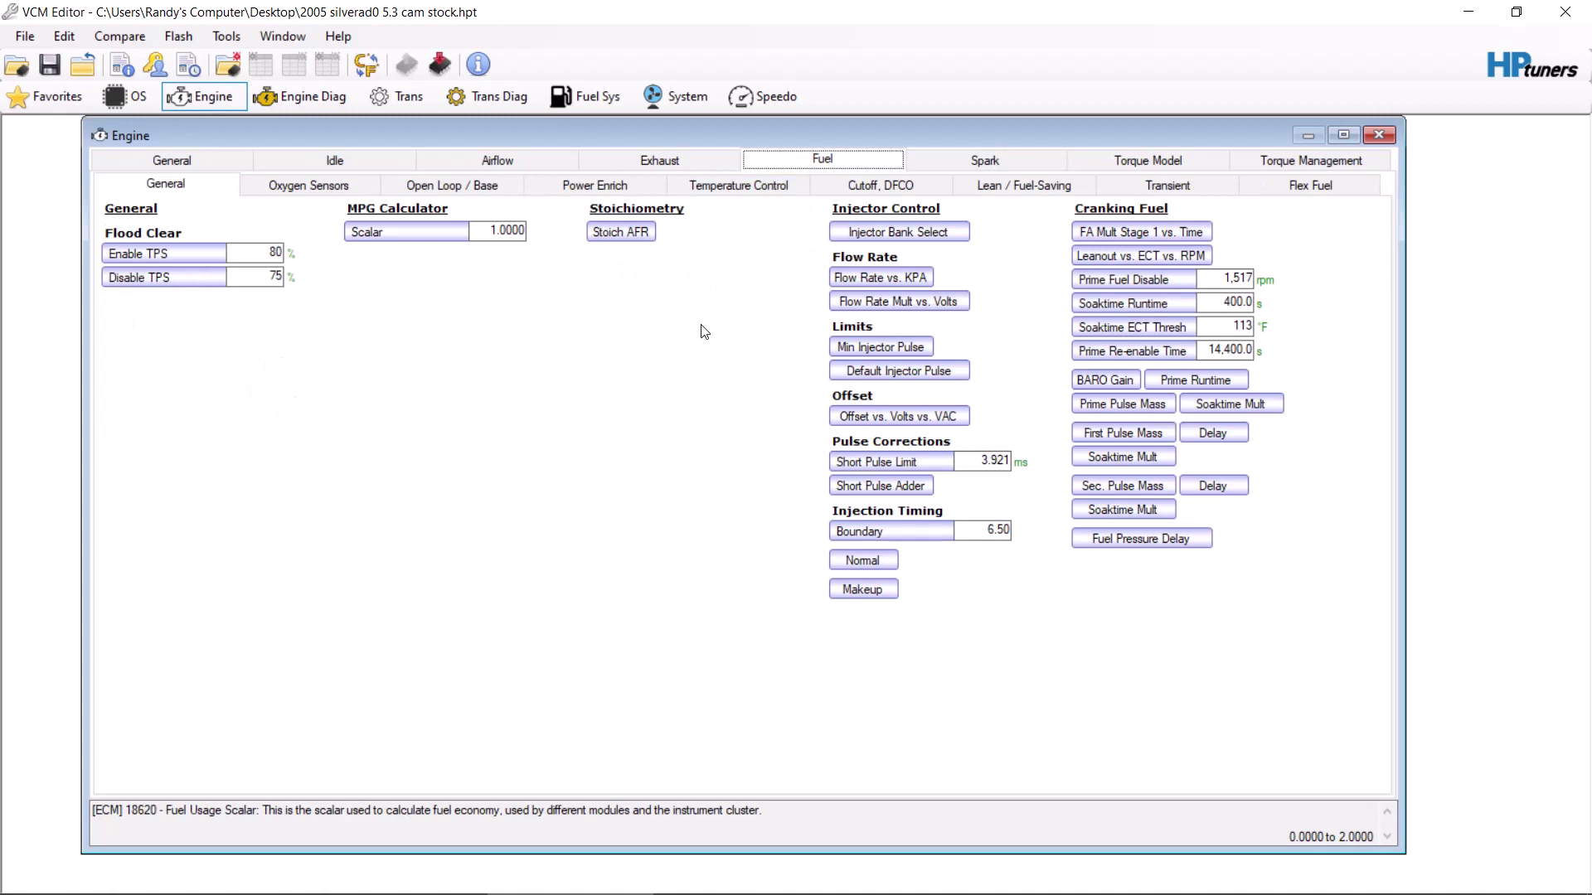
click(1140, 231)
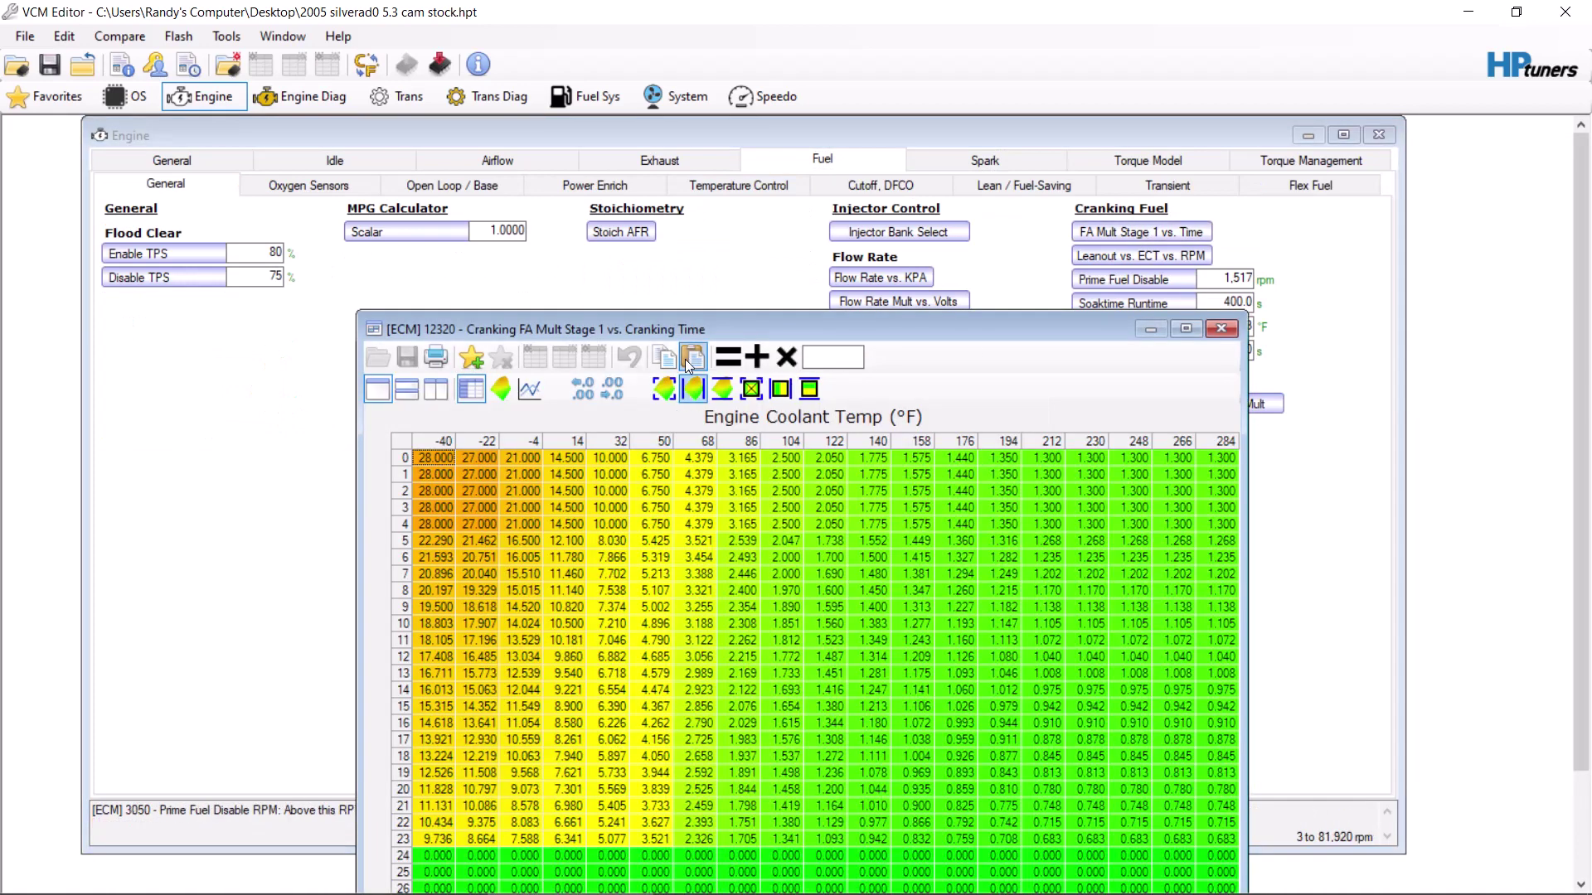
drag(784, 328, 696, 181)
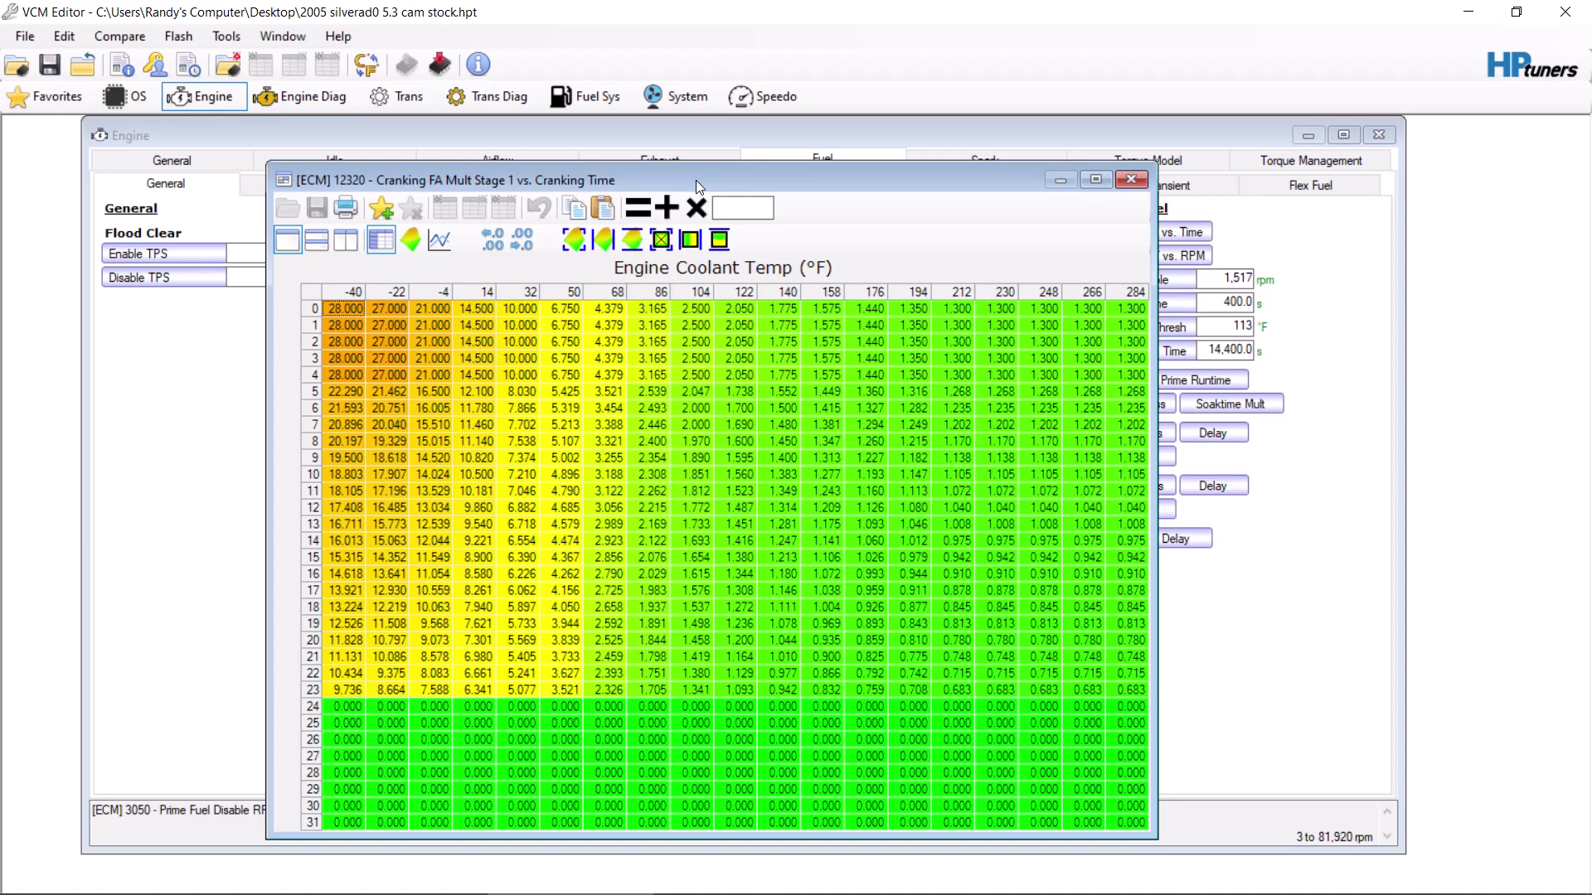
click(1131, 180)
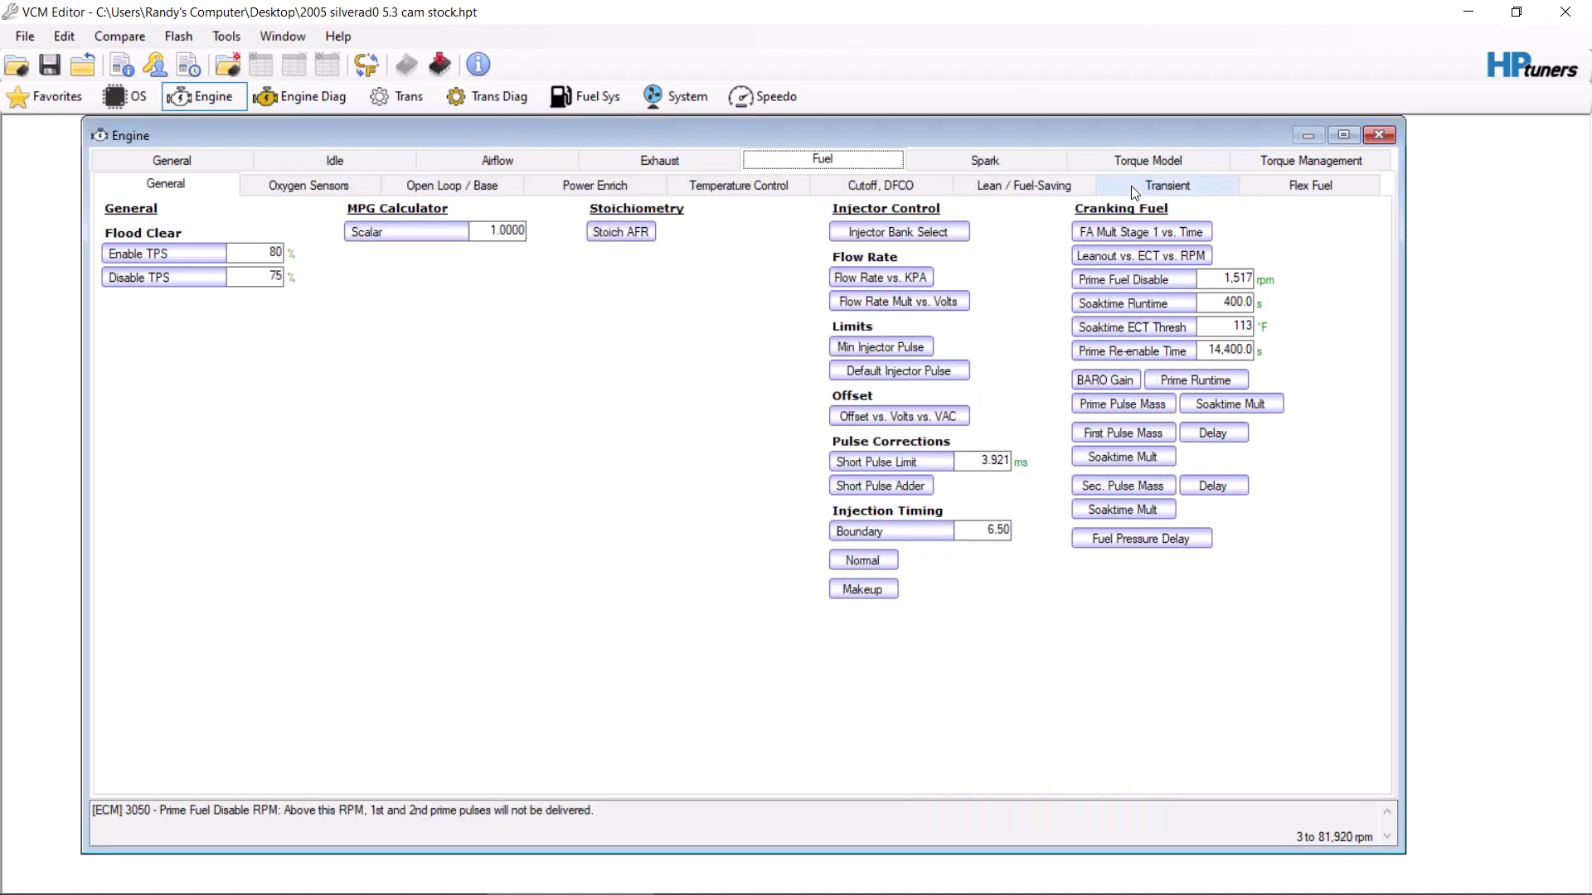
click(1061, 184)
- Set the idle adaptive Overspeed spark to -5 degrees for RPM errors from 12.5 to 300
click(994, 166)
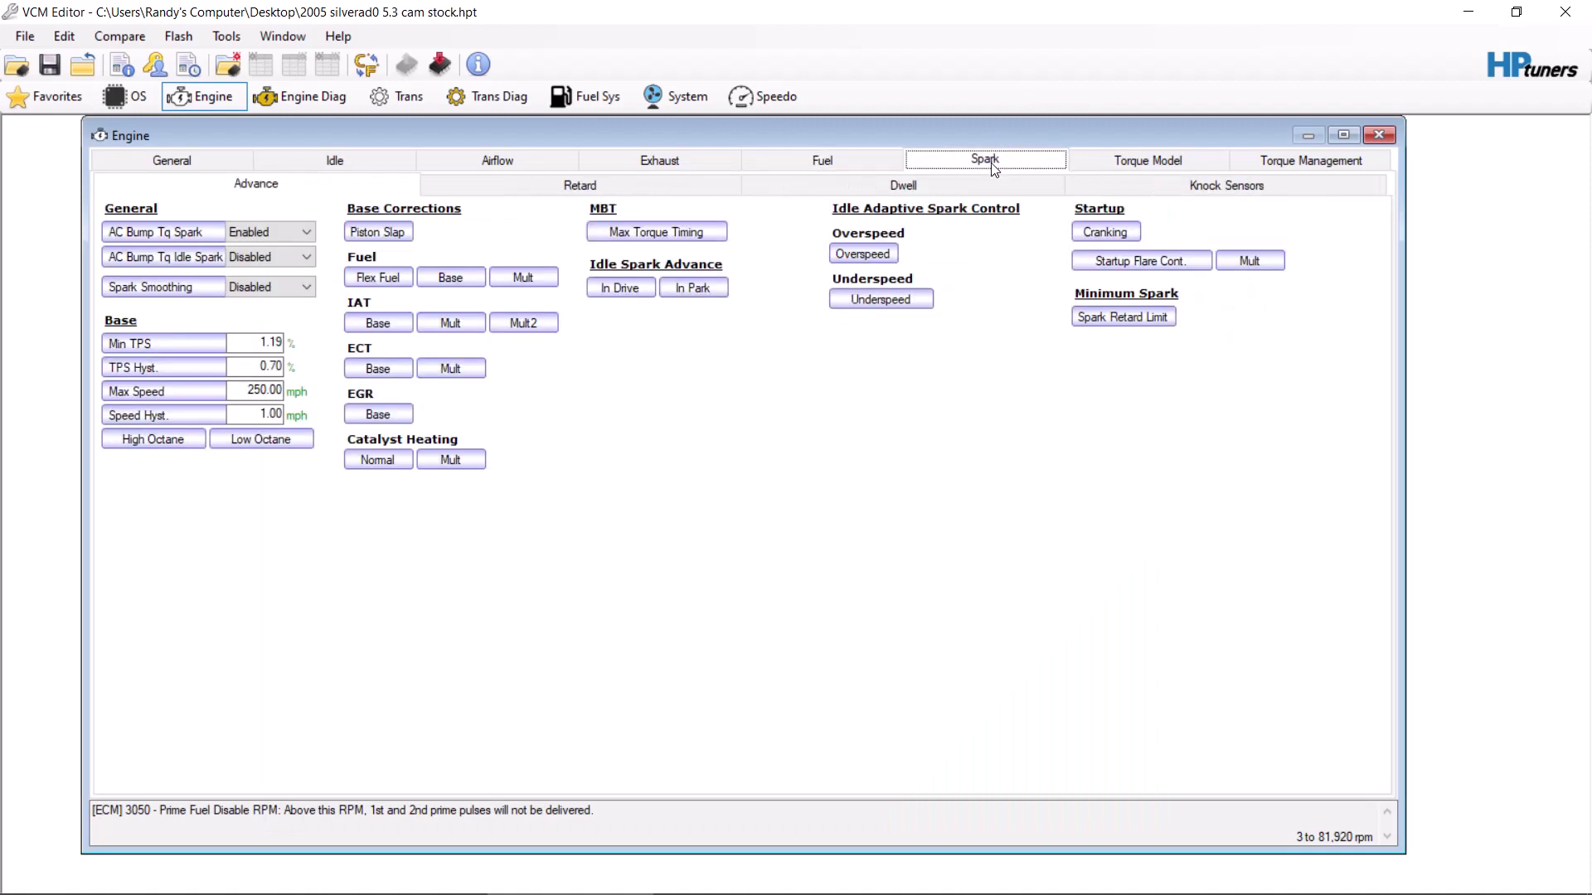
click(862, 253)
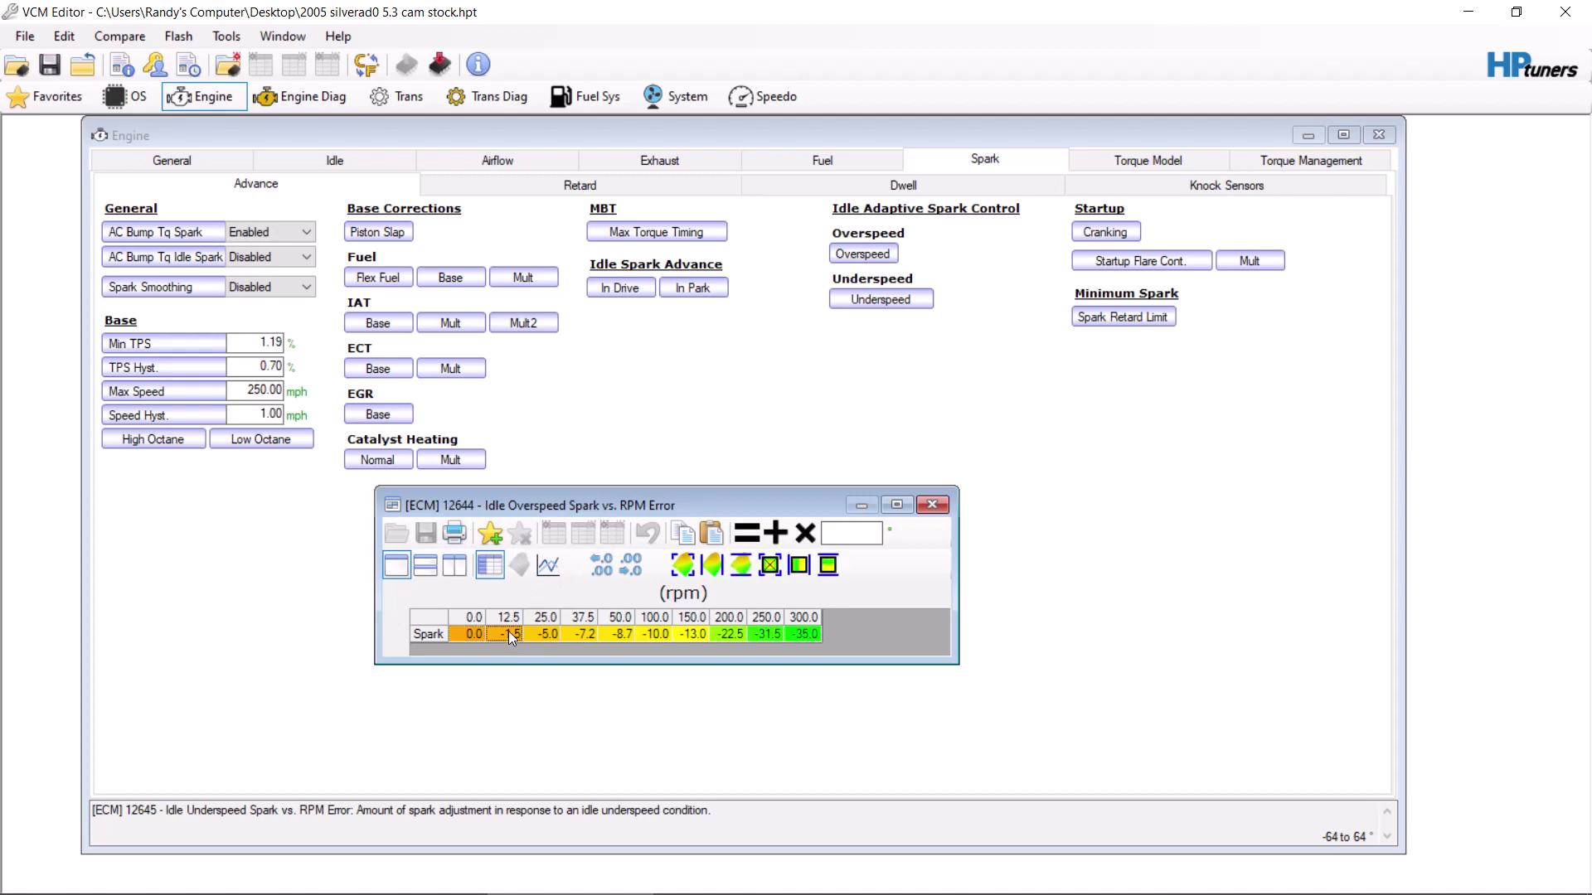
drag(509, 634, 803, 634)
click(866, 527)
text(5)
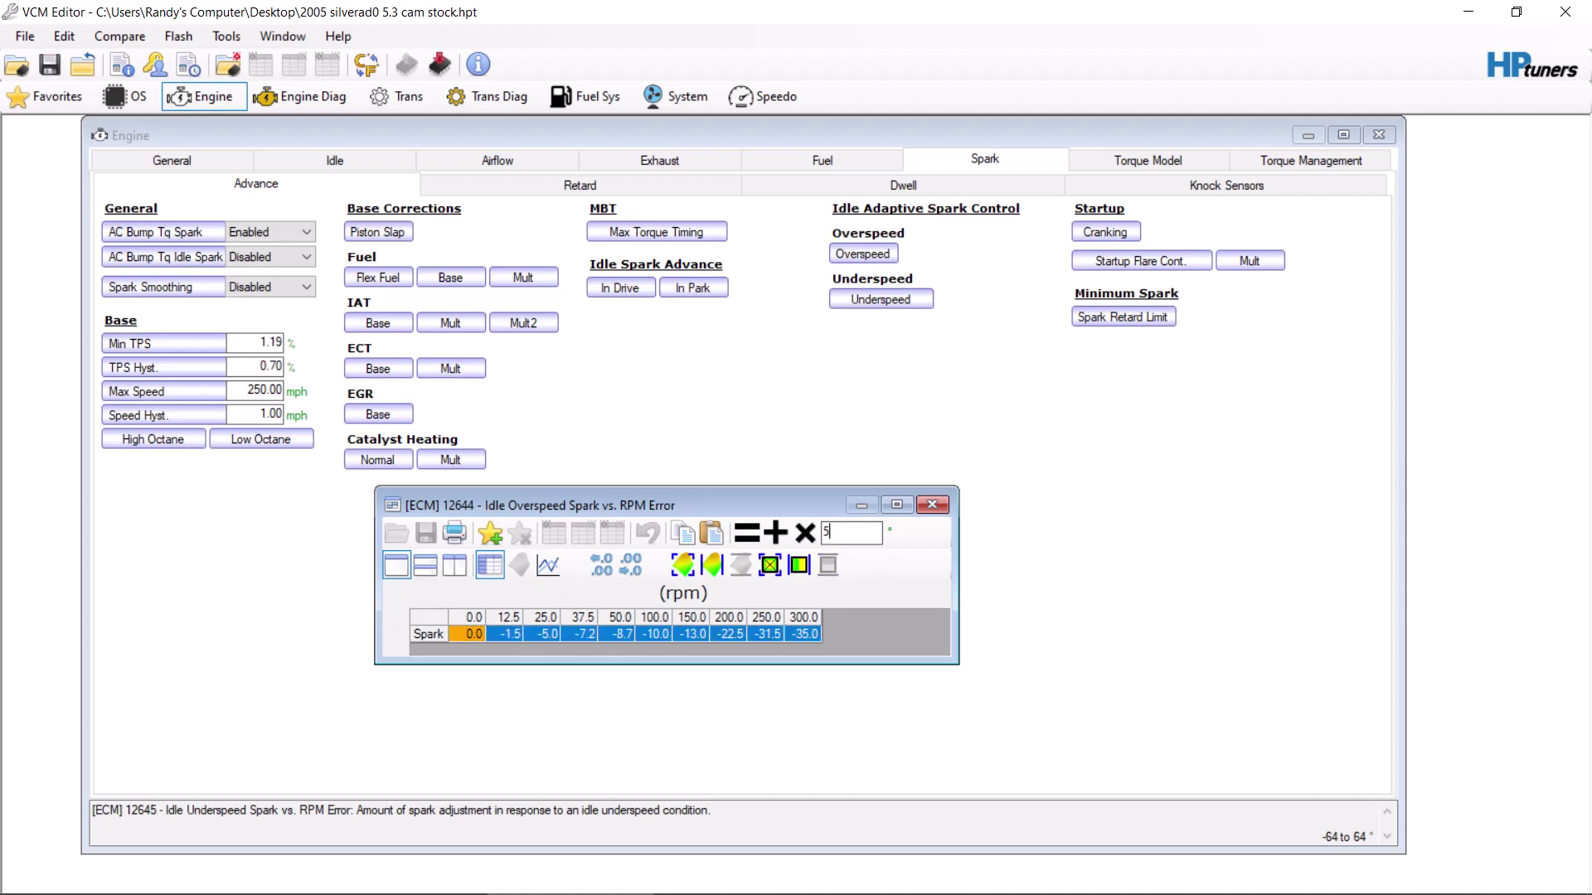
double_click(837, 526)
text(-5)
click(746, 532)
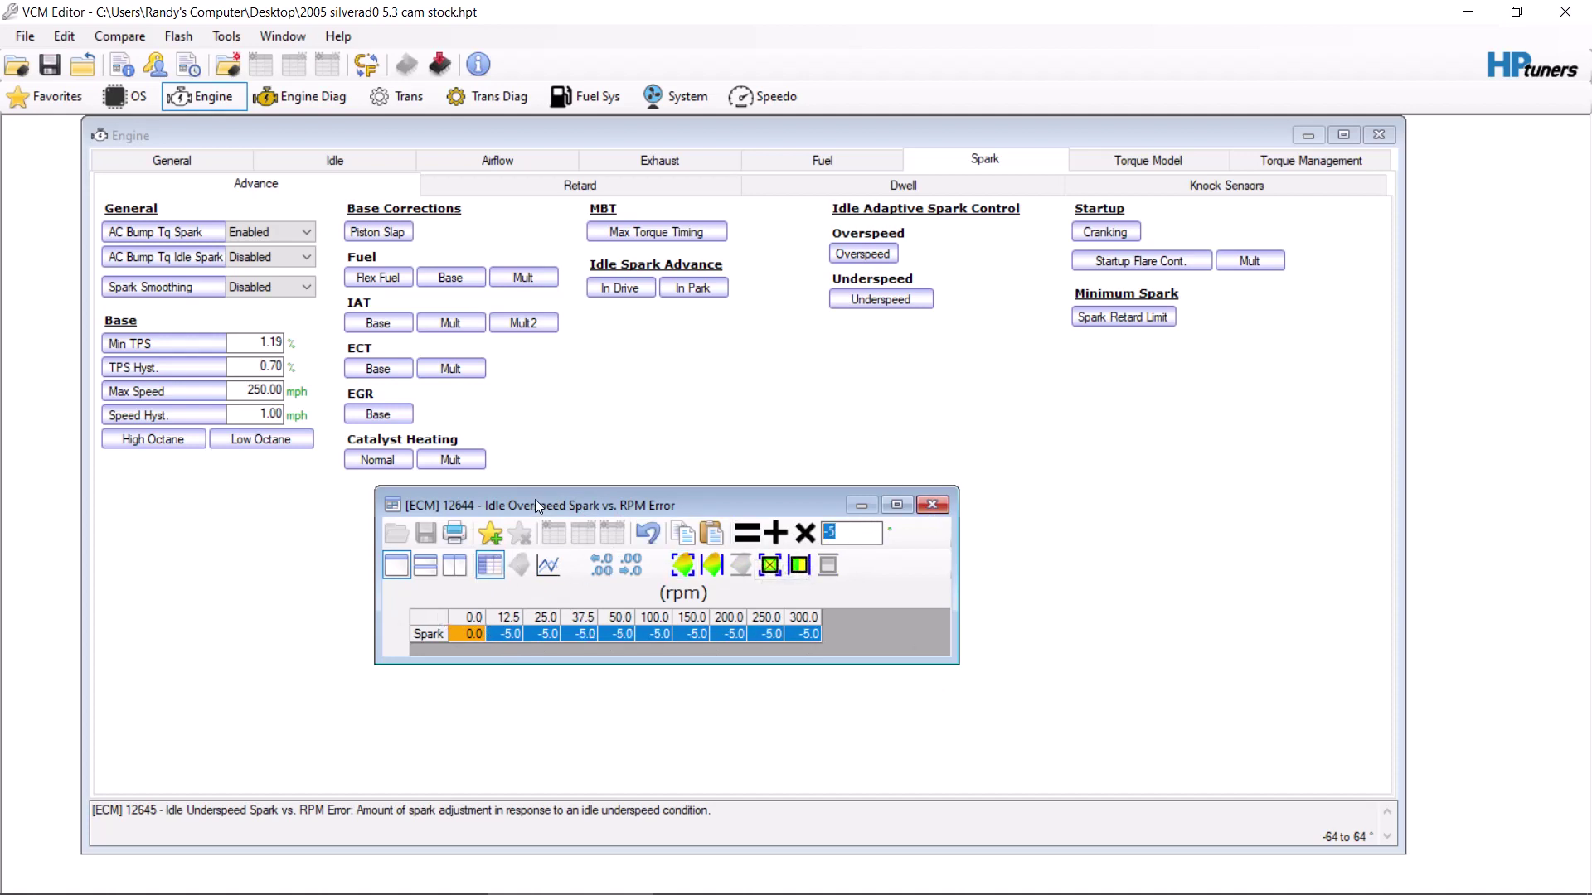
- Replace the selected Overspeed spark values with -35 degrees and close the table
key(BackSpace)
key(BackSpace)
text(-35)
click(747, 532)
click(931, 504)
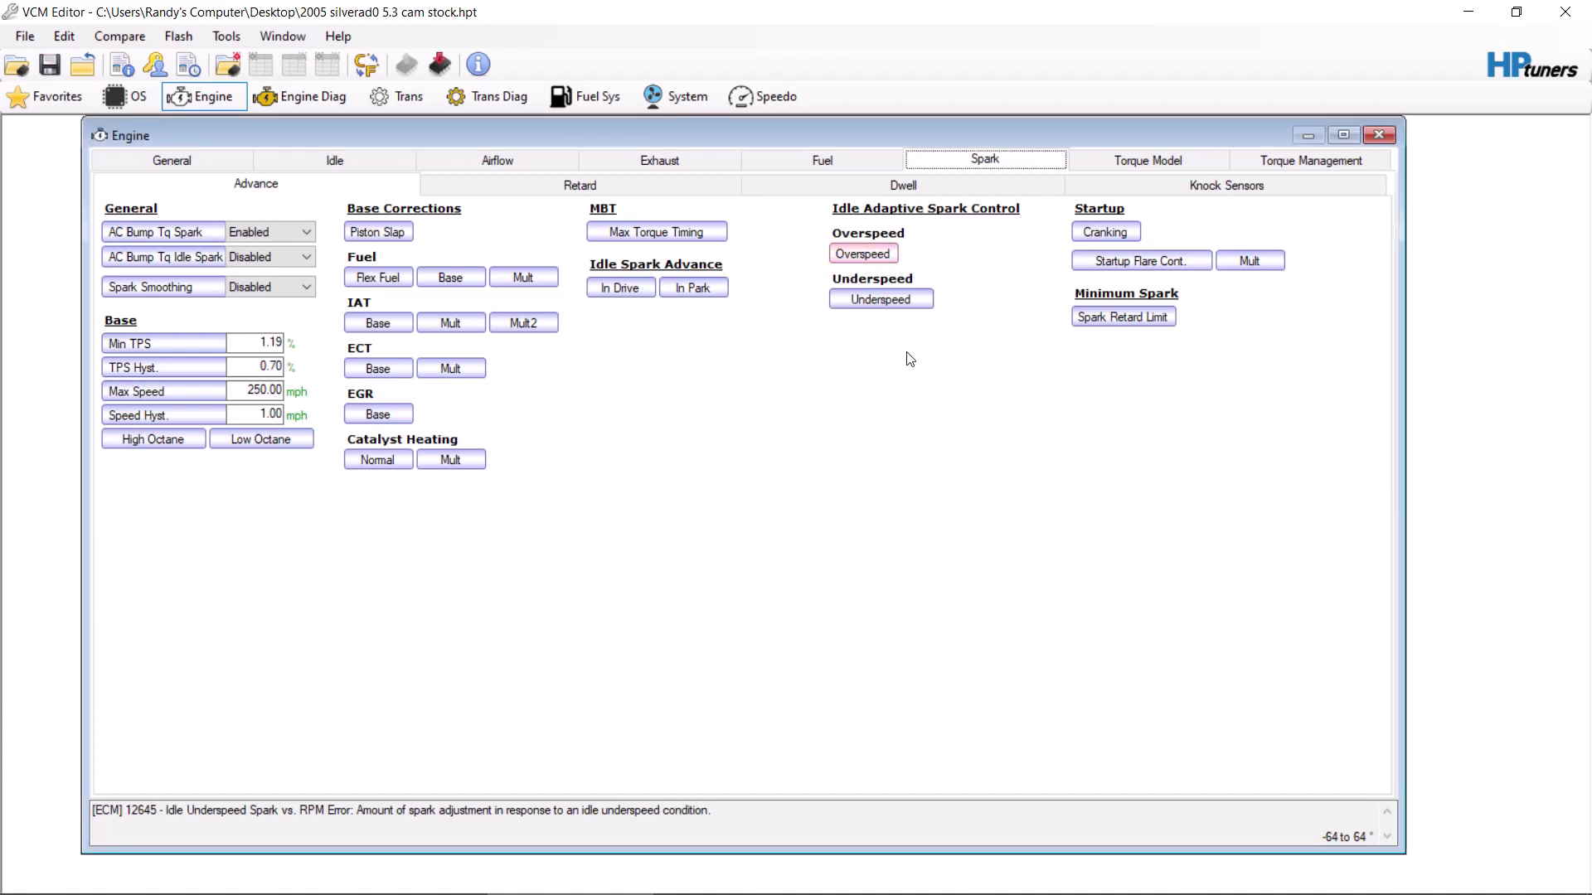
- Set the idle adaptive Underspeed spark to 5 degrees for RPM errors from -300 to -12.5
click(881, 299)
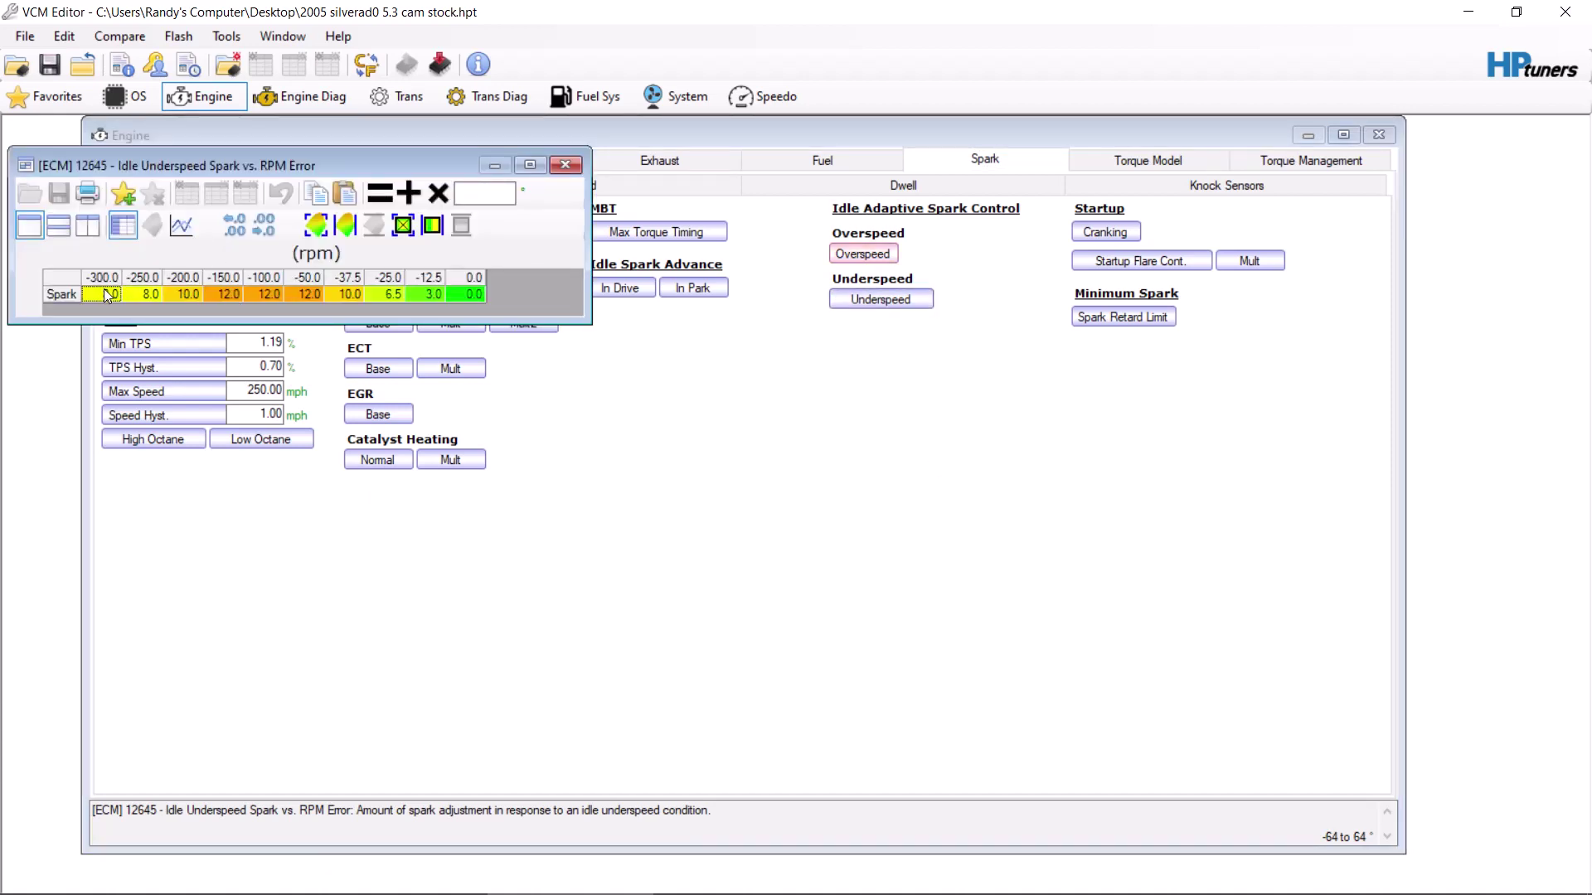
drag(106, 295, 313, 305)
click(487, 184)
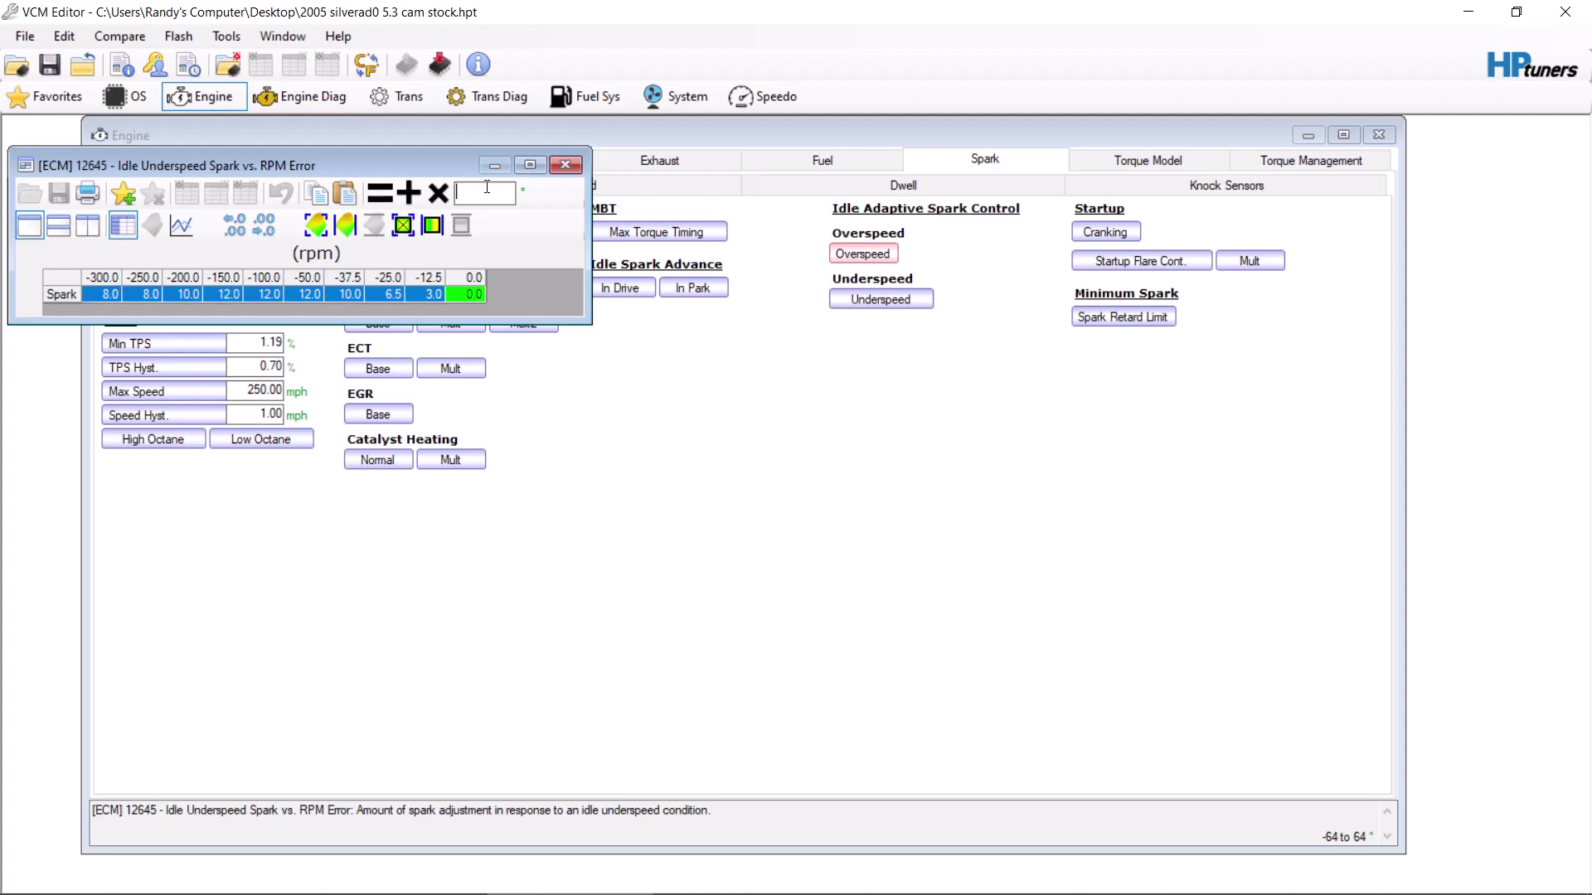
text(5)
click(390, 192)
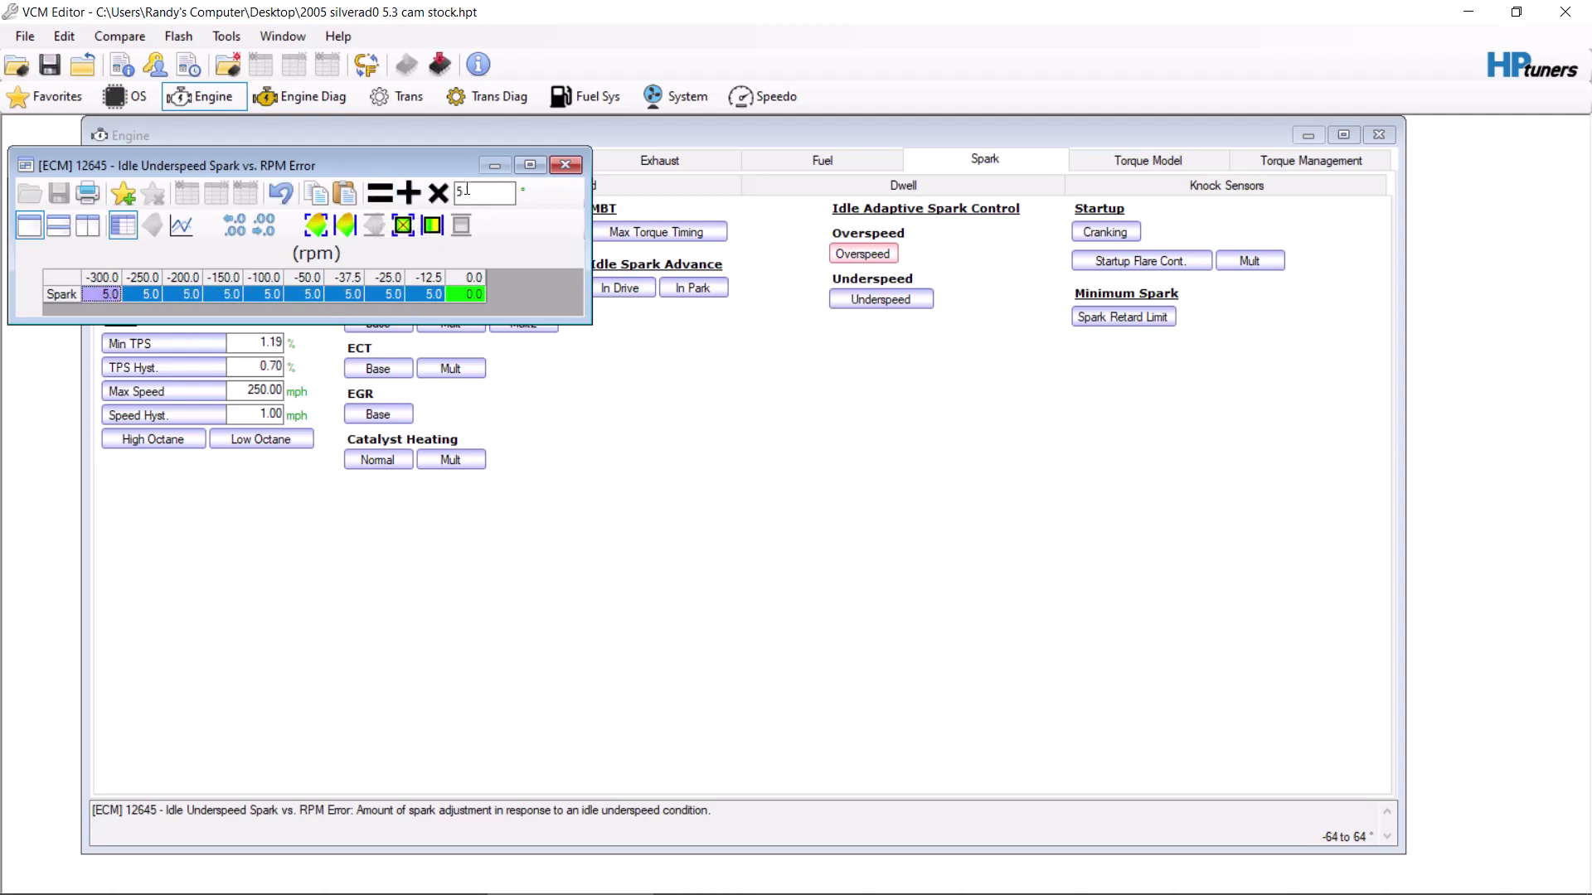
- Replace the idle adaptive Underspeed spark values for RPM errors from -300 to -12.5 with 35 degrees and close the table
text(35)
click(387, 192)
click(561, 167)
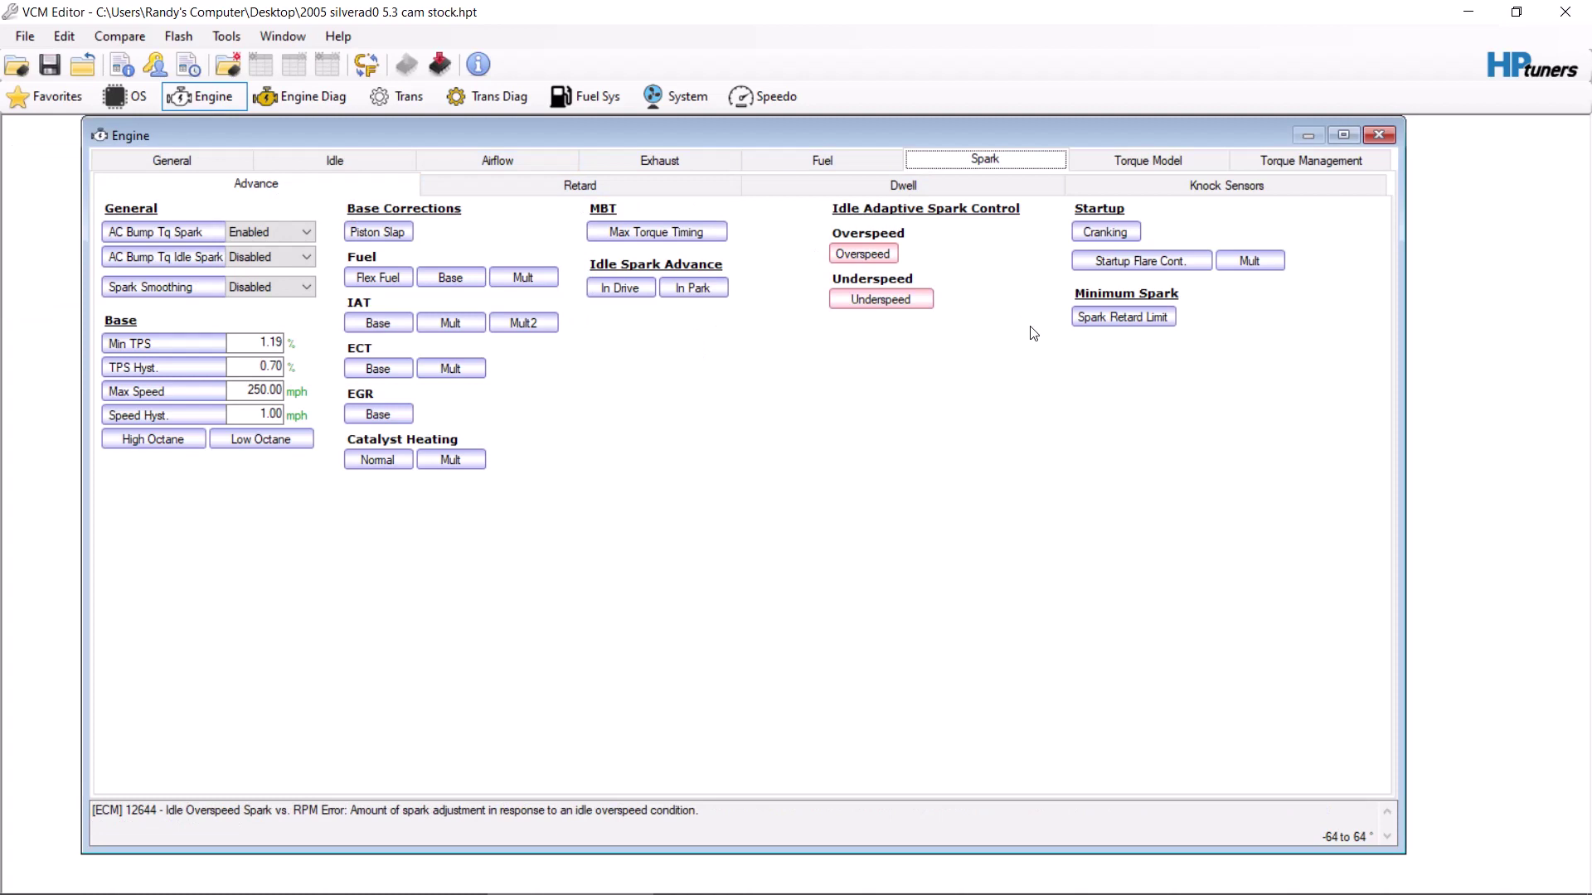
- Set the In Park idle spark advance to 20 degrees for 0 to 1,200 rpm at cylinder airmass 0.08 to 0.28 g
click(693, 287)
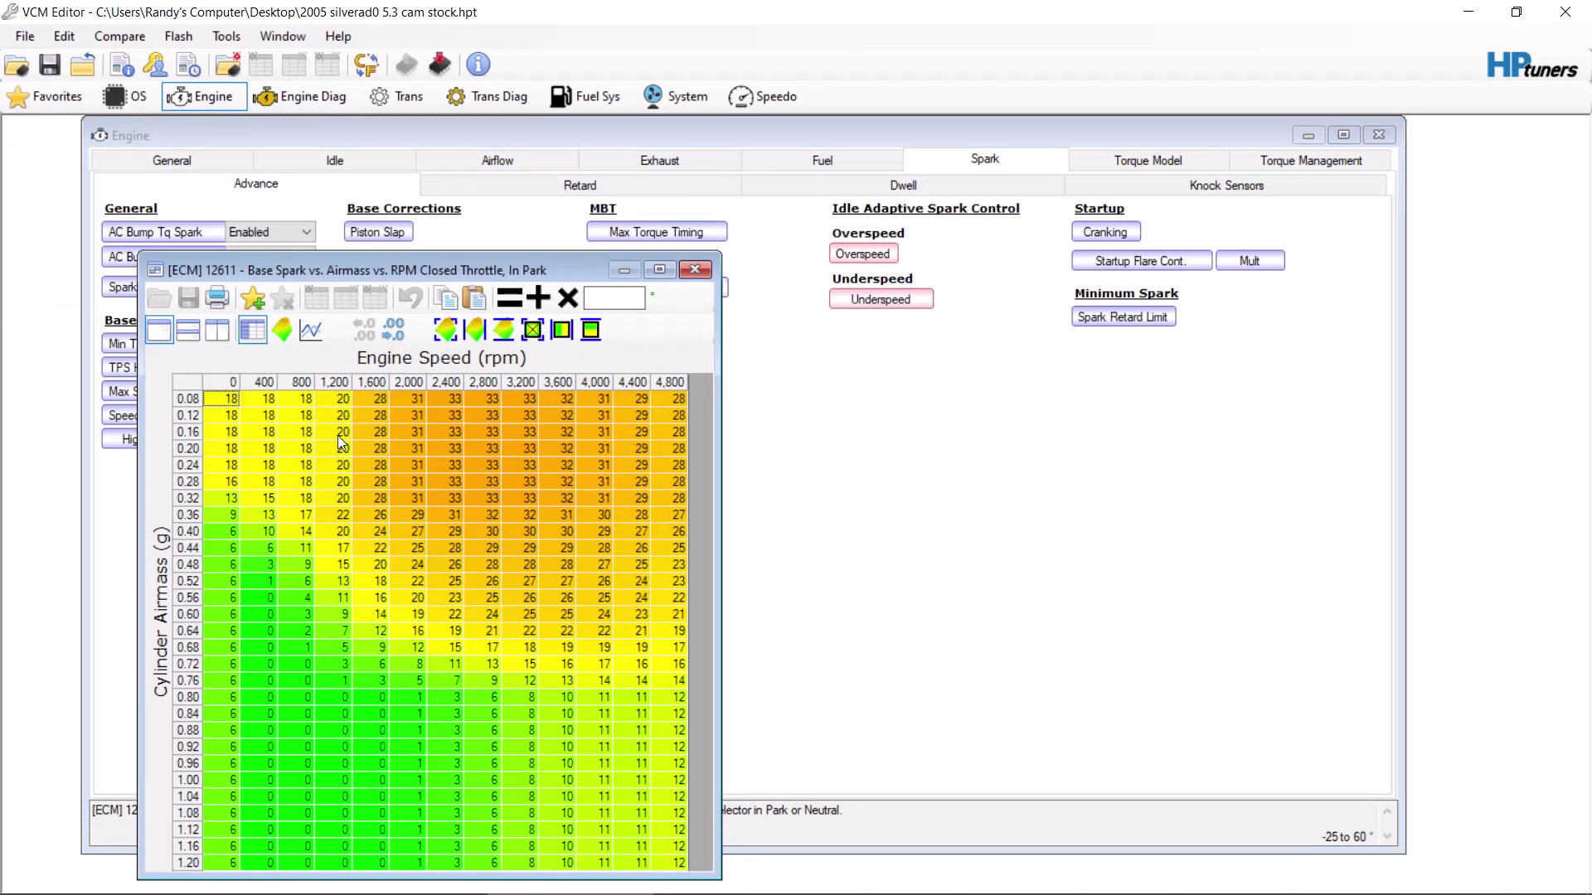
shift+click(325, 483)
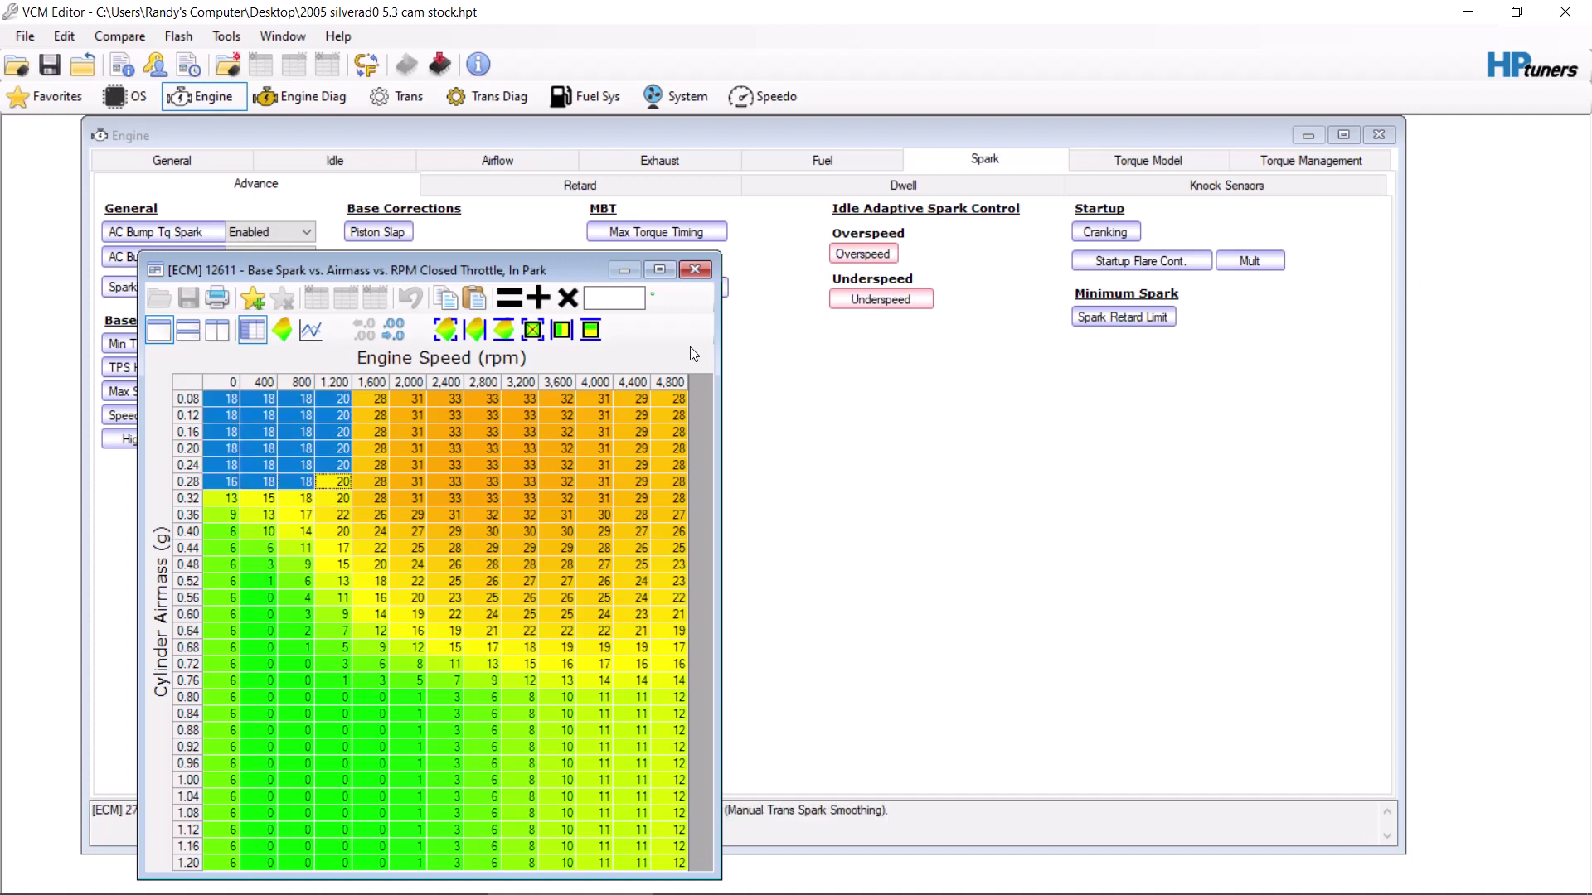
text(20)
click(509, 297)
- Smooth the In Park table horizontally across airmass rows 0.08 to 0.28, smooth its 0 to 1,200 rpm columns vertically, and close it
drag(208, 405, 676, 482)
click(475, 339)
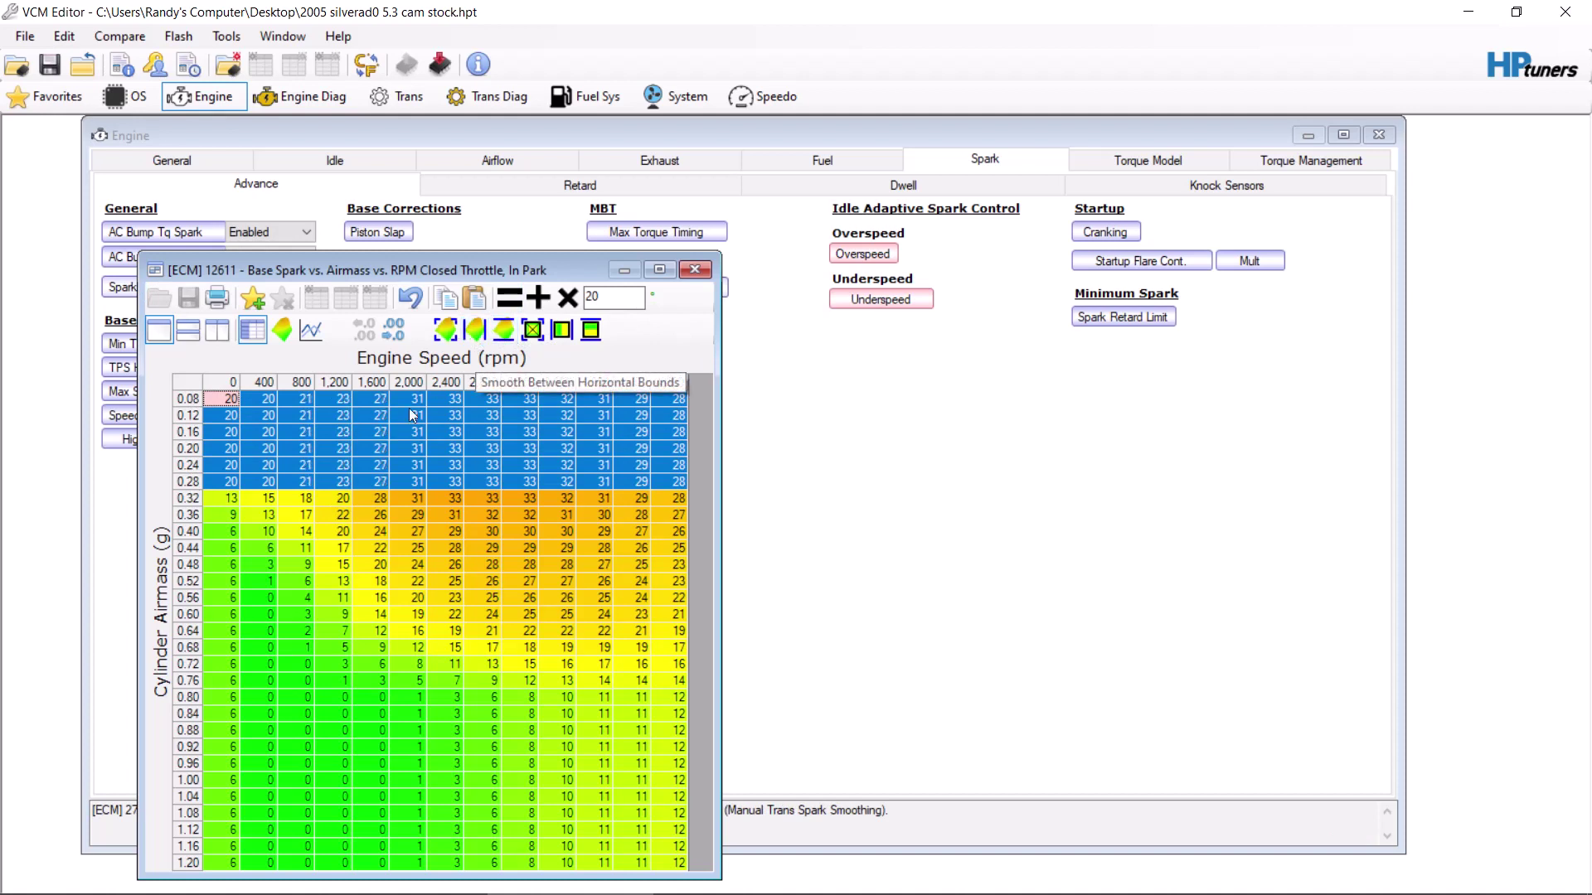
drag(342, 482, 210, 520)
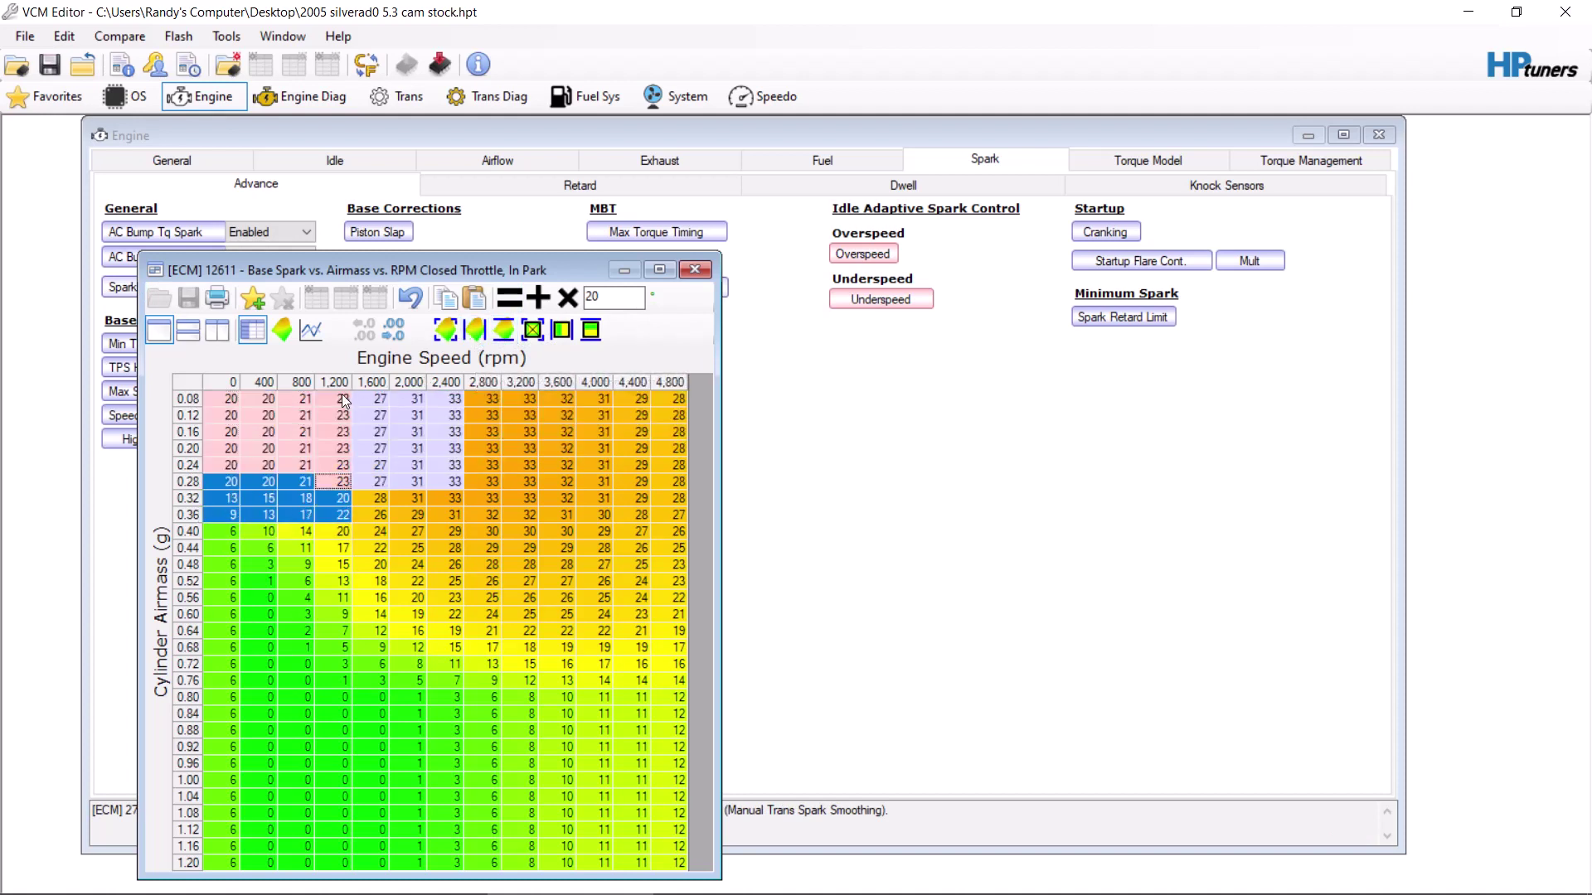
drag(343, 399, 209, 862)
click(475, 330)
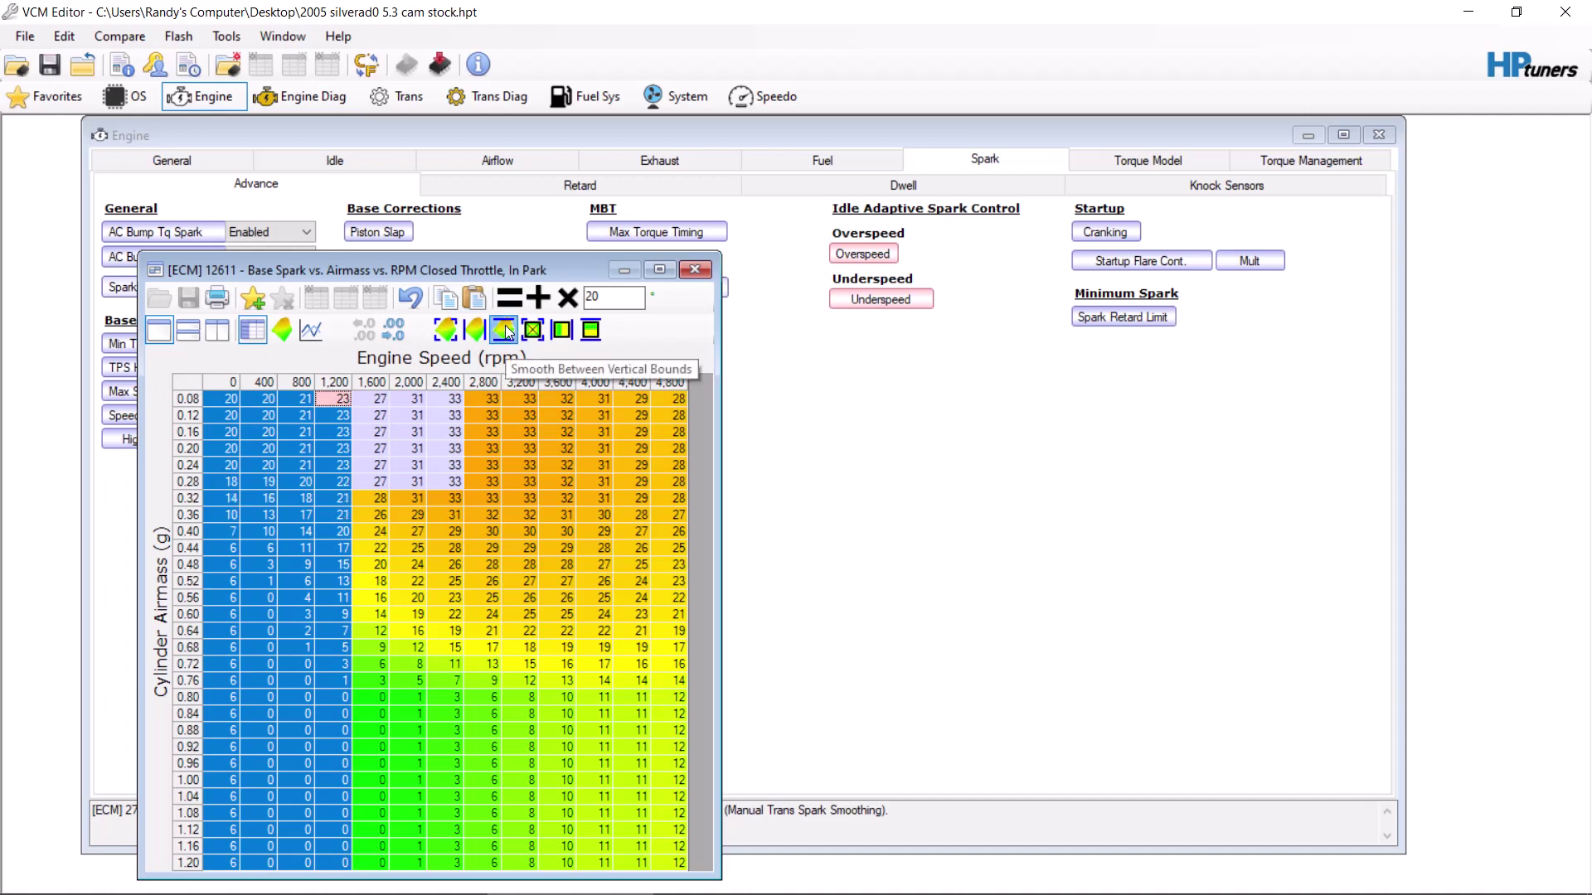
click(695, 269)
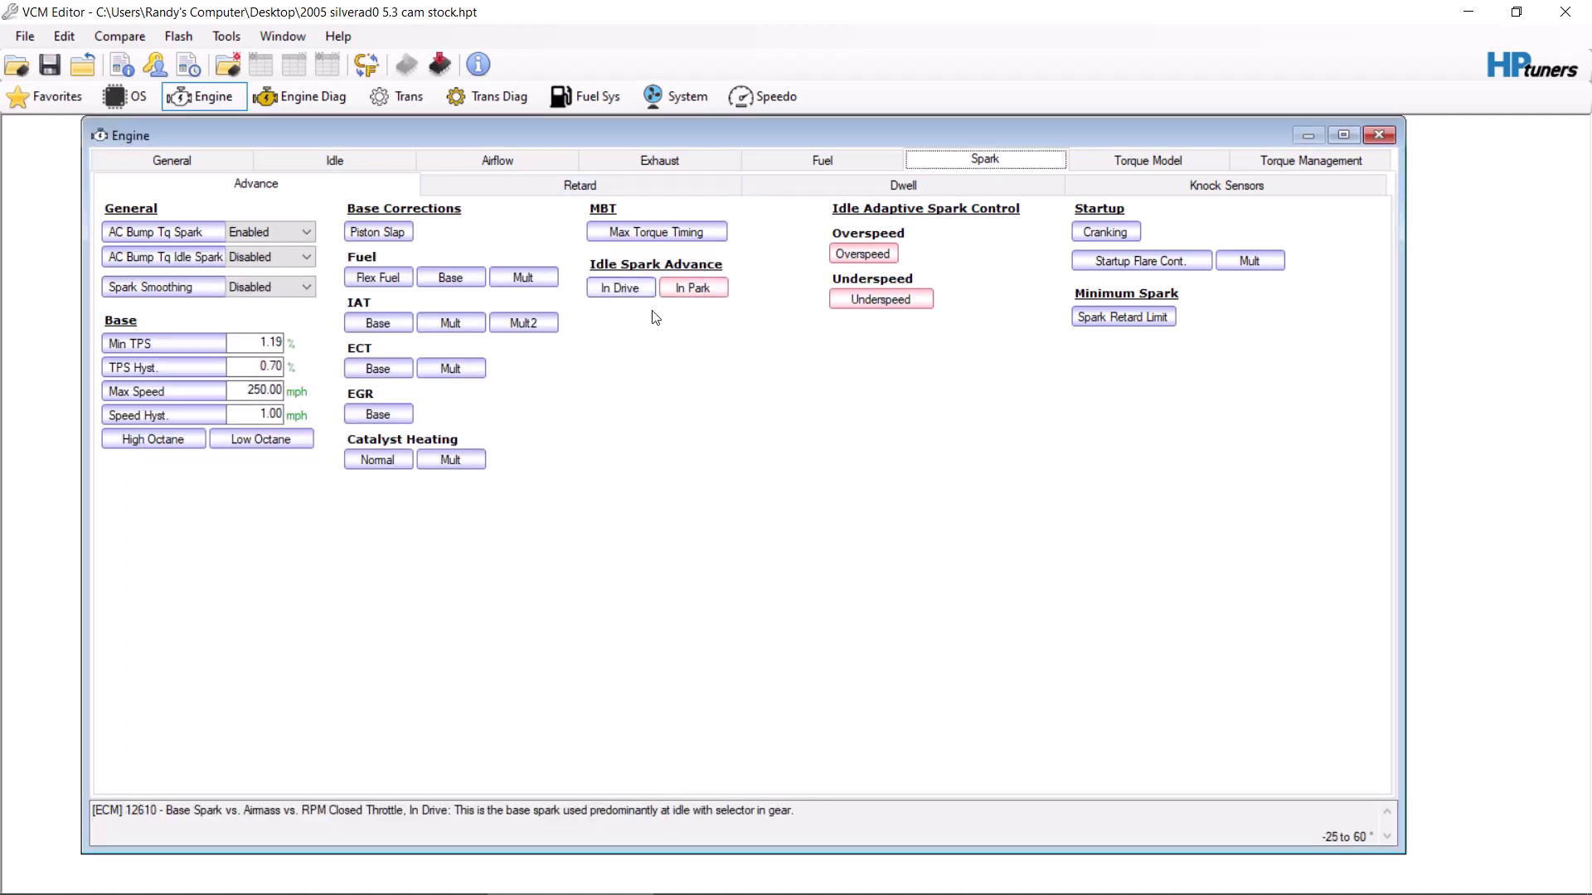
mouse_move(663, 892)
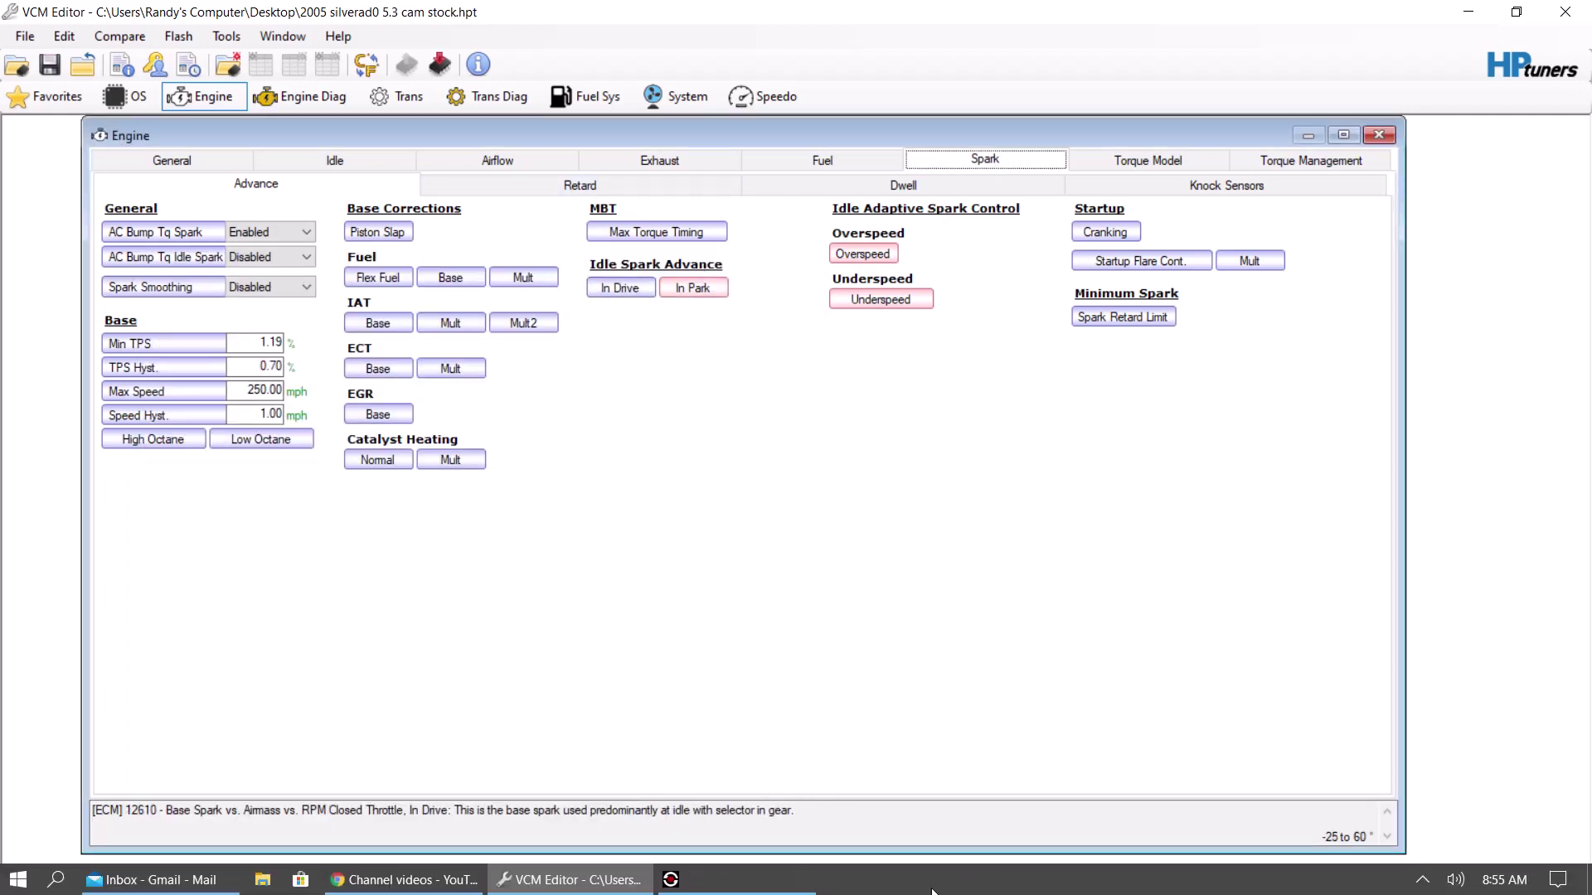
click(669, 882)
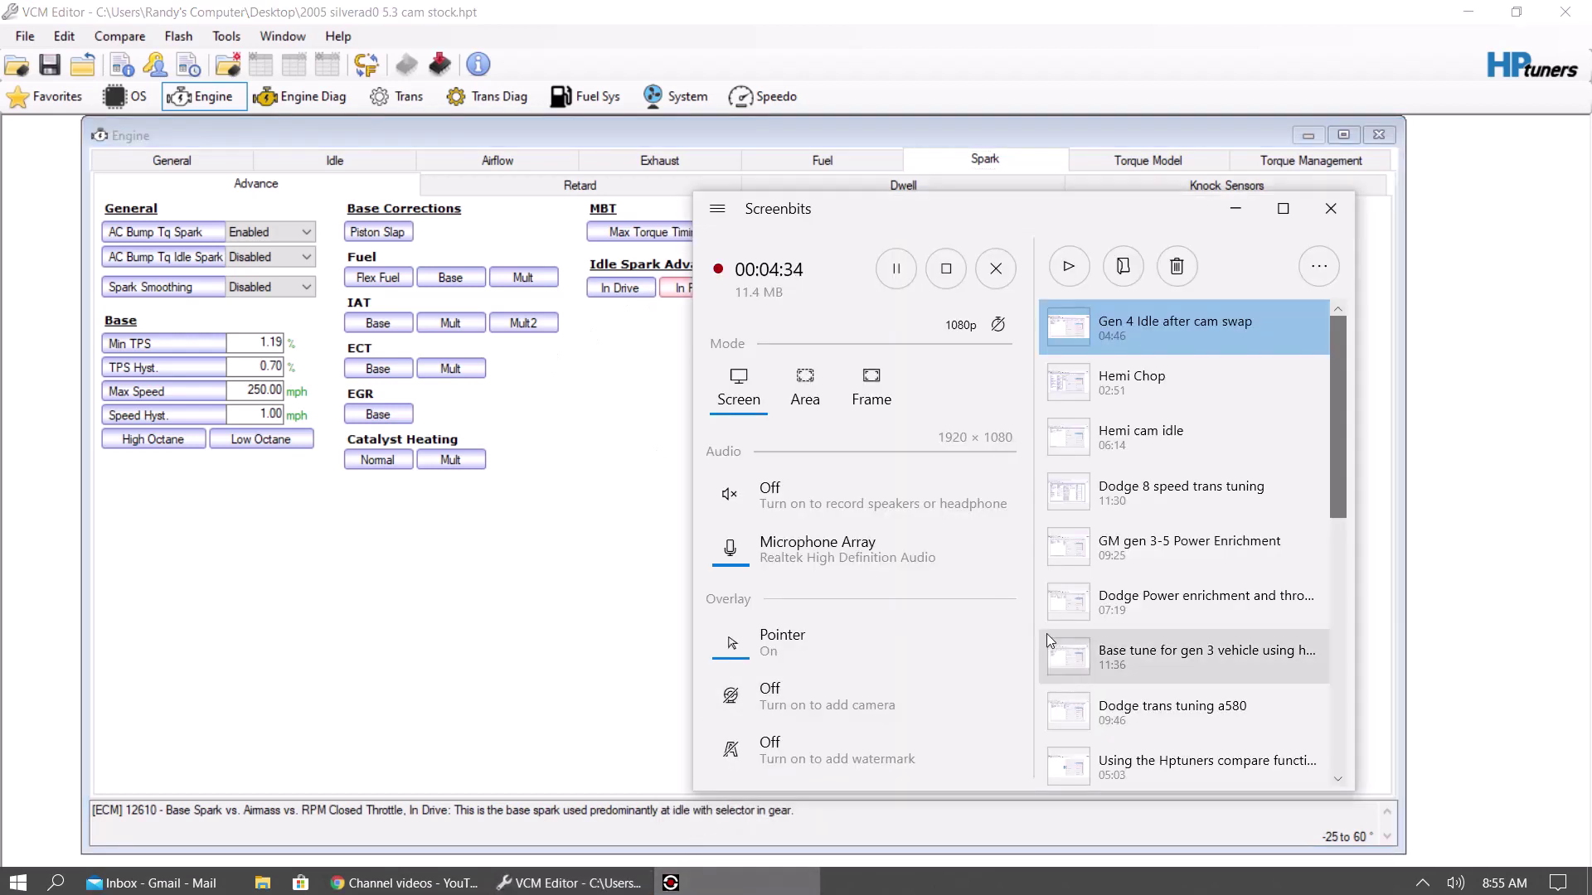